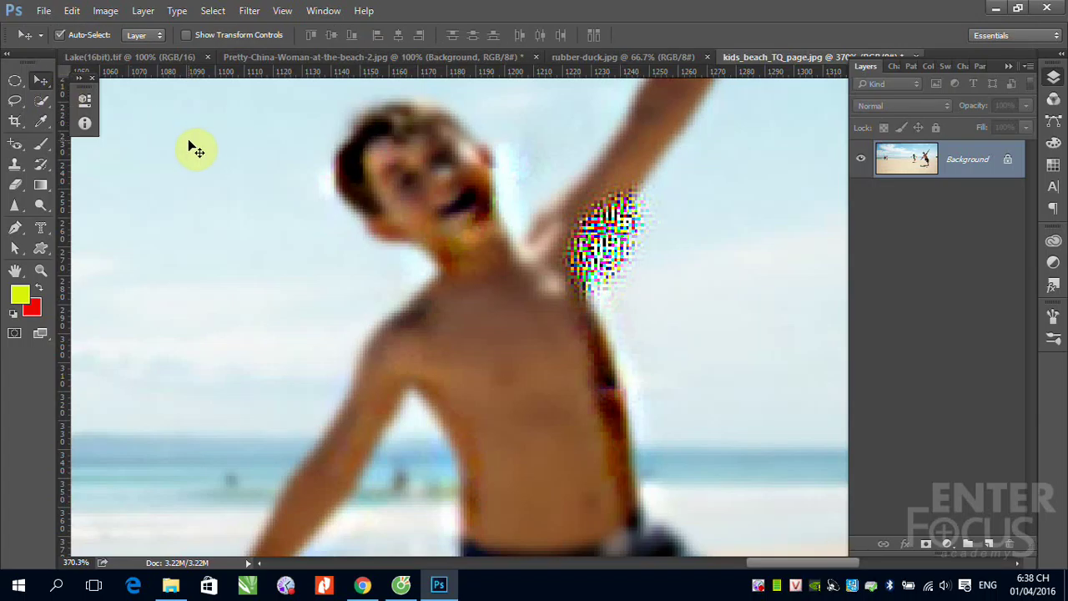
Fit the whole kids beach photo in the window and select the Dodge tool
key(ctrl+0)
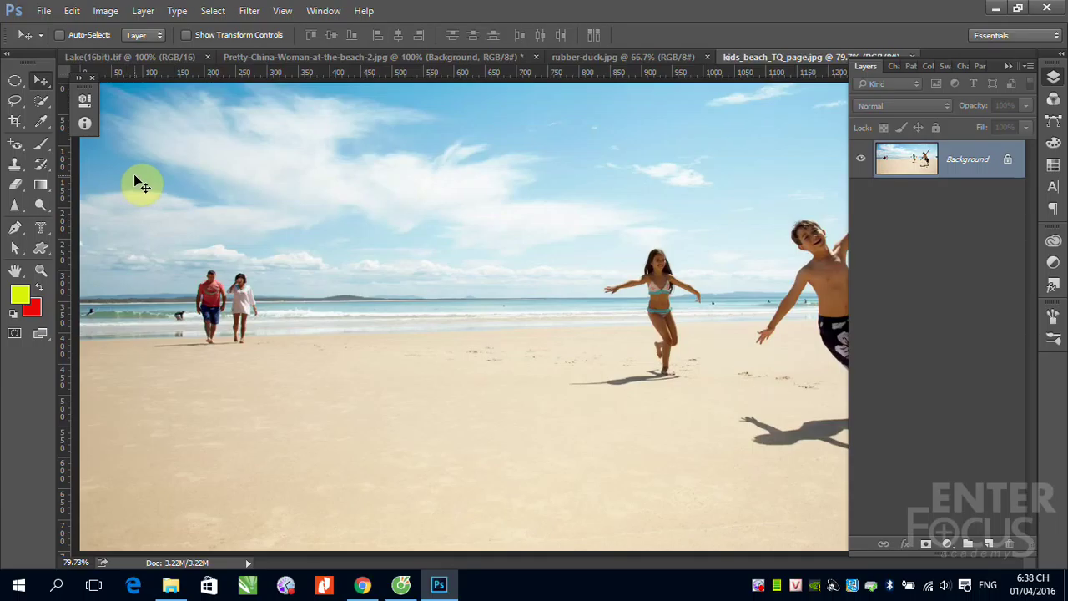
click(41, 205)
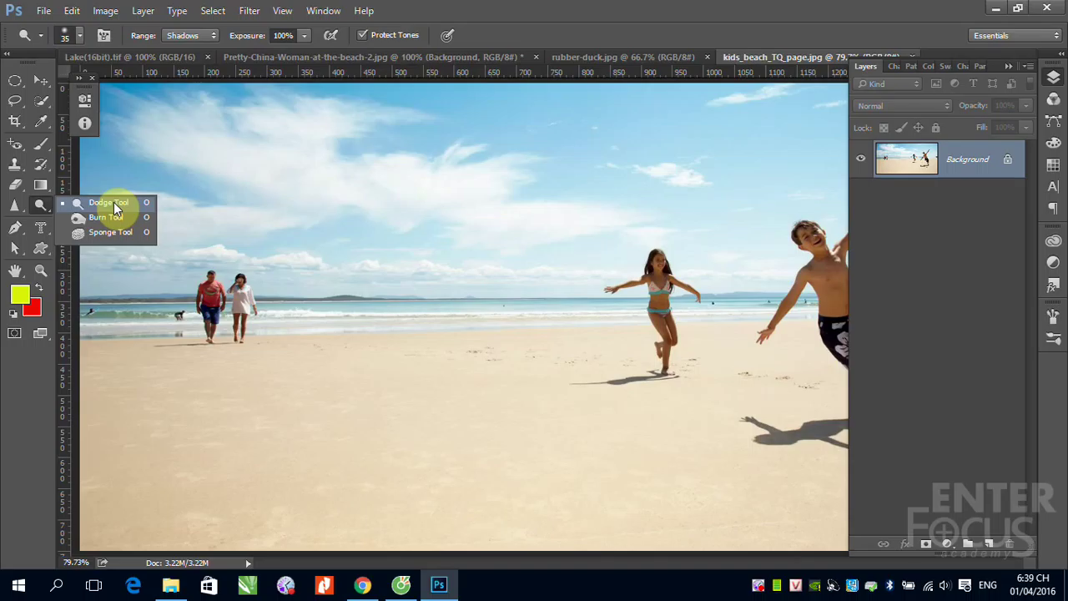
Keep the Dodge tool and collapse the Layers panel to icons so the photo is unobstructed
click(112, 205)
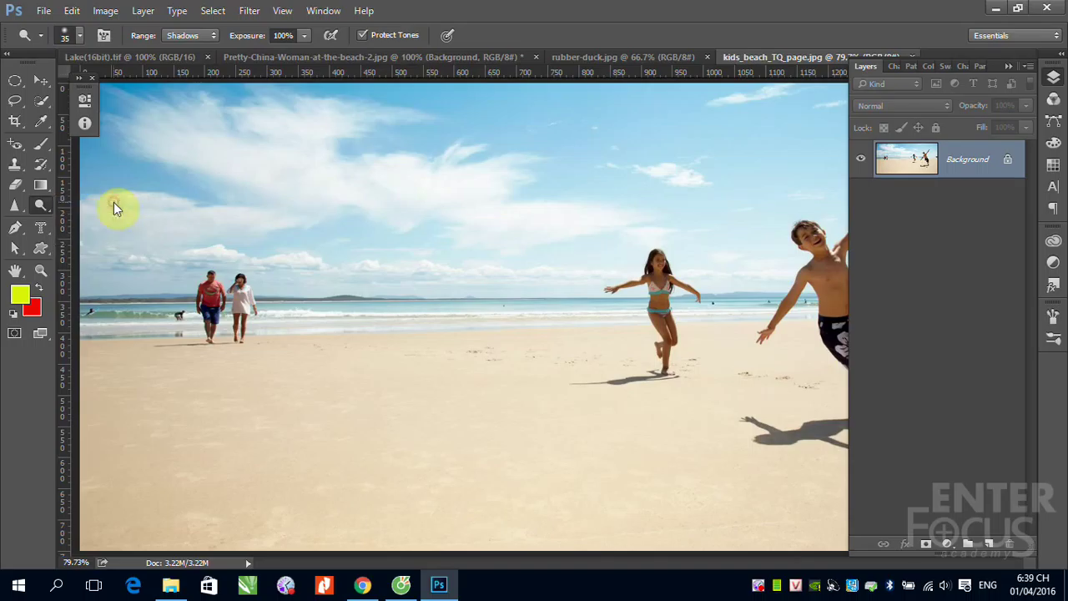
click(1010, 68)
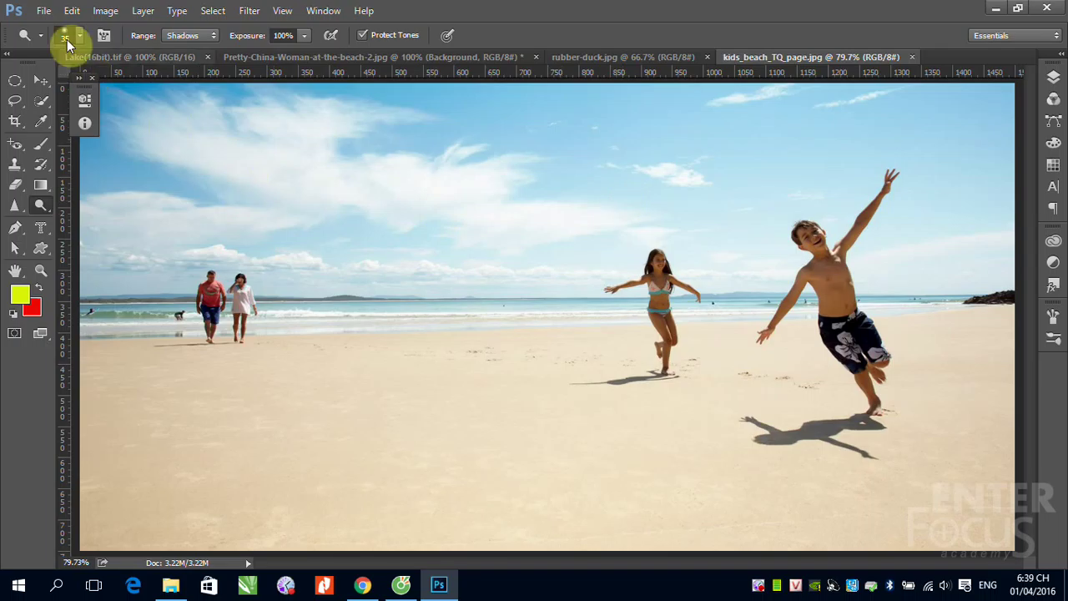
click(40, 10)
click(72, 44)
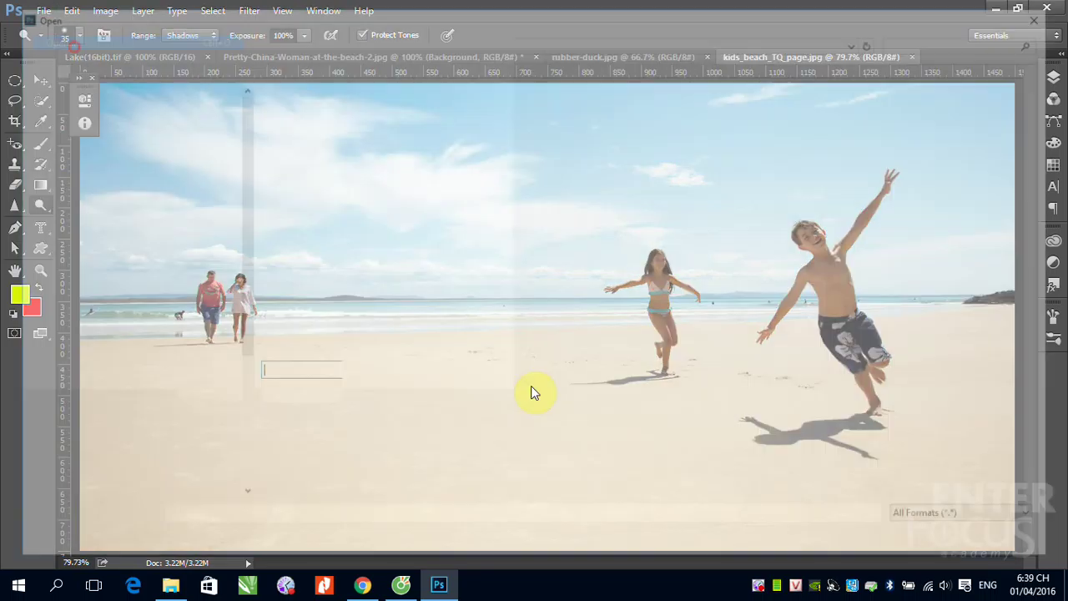
scroll(501, 388, down, 5)
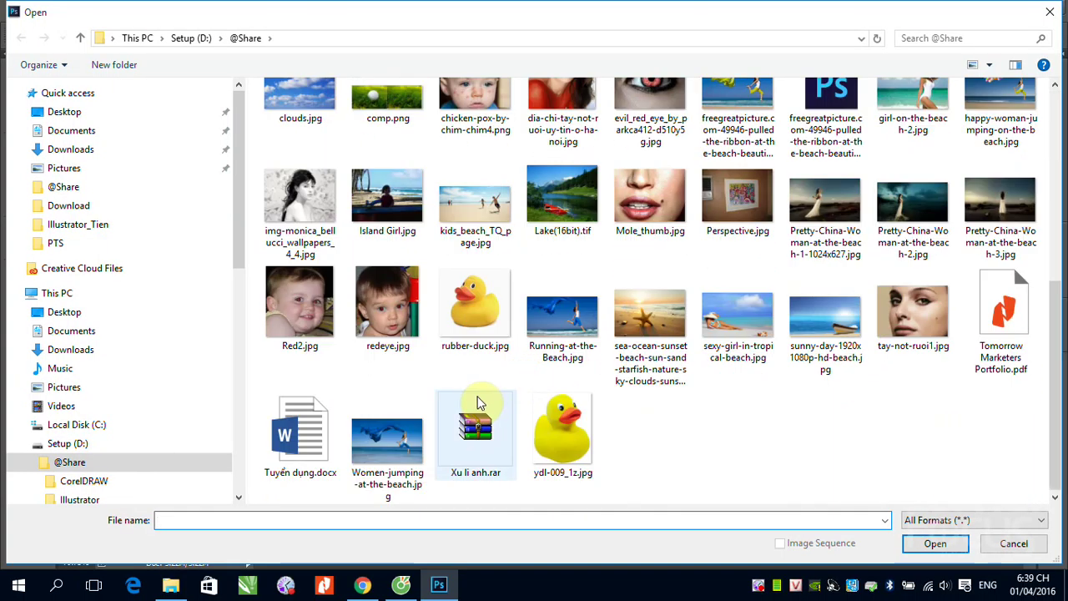
click(387, 200)
click(934, 543)
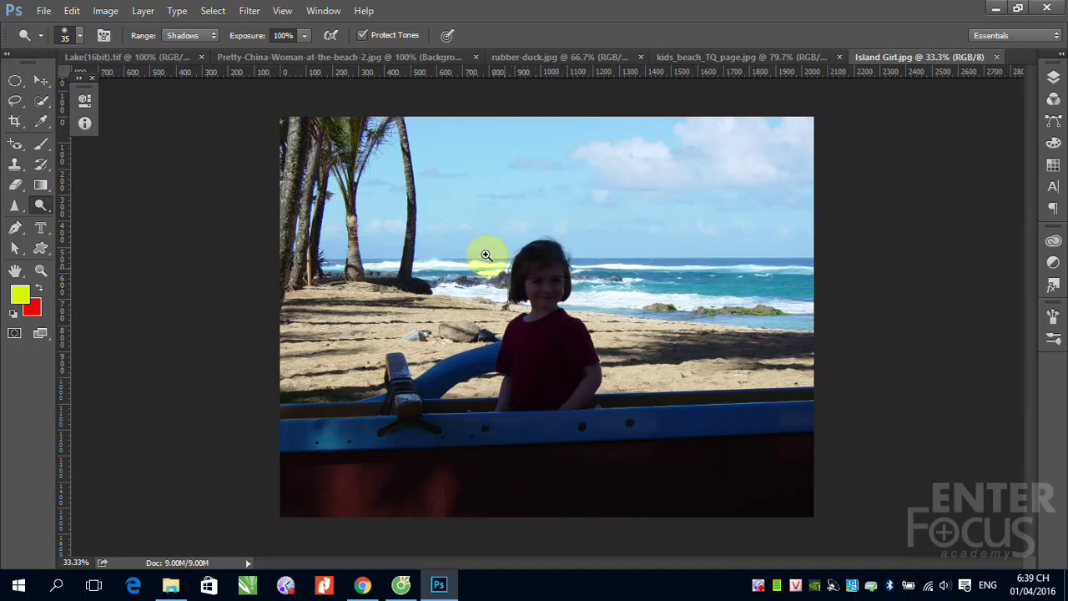
Zoom in on the girl and shoreline, and enlarge the dodge brush to 114 px
mouse_move(480, 226)
mouse_down()
mouse_move(614, 335)
mouse_move(589, 266)
mouse_up()
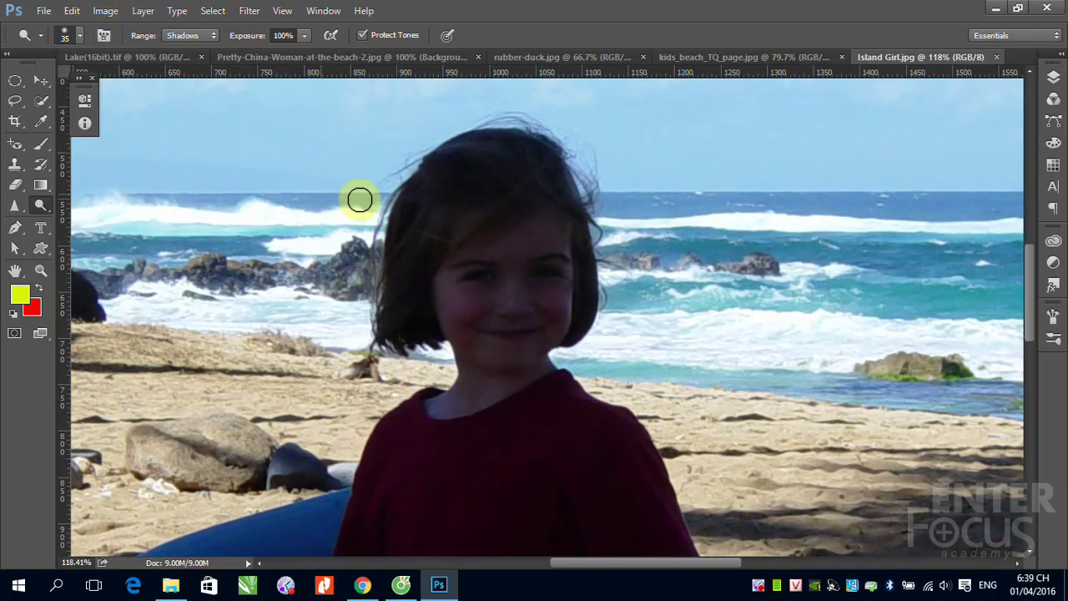
drag(457, 263, 496, 270)
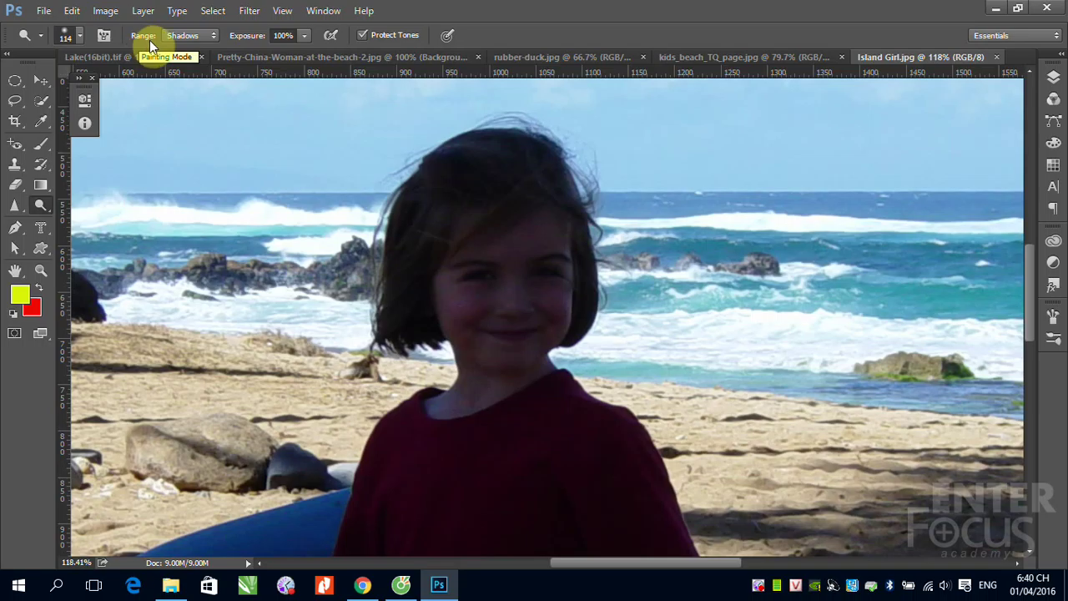
click(213, 36)
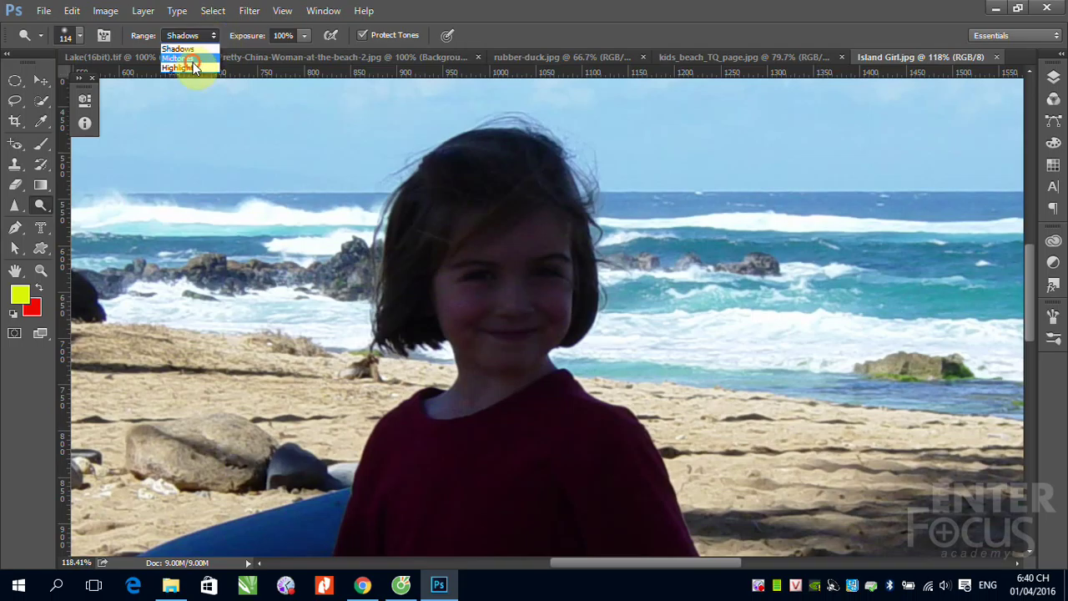
click(193, 59)
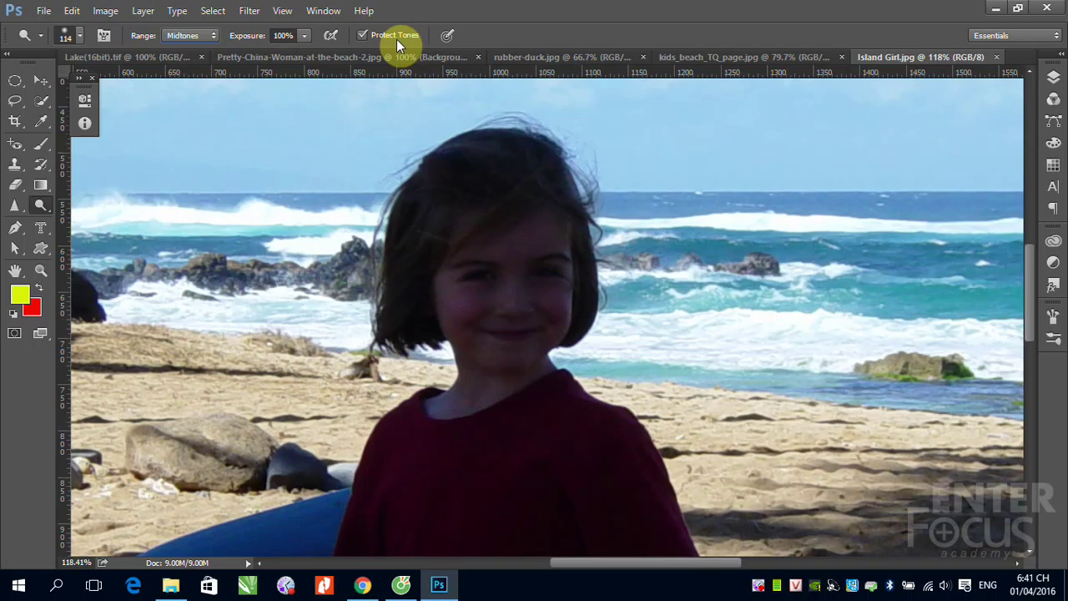
click(214, 35)
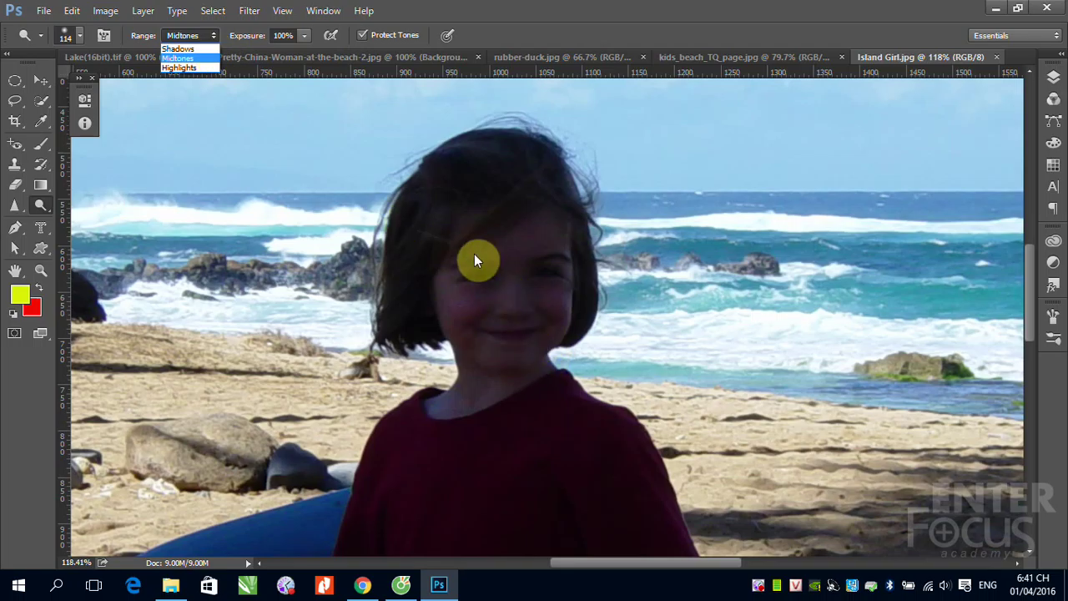
click(178, 48)
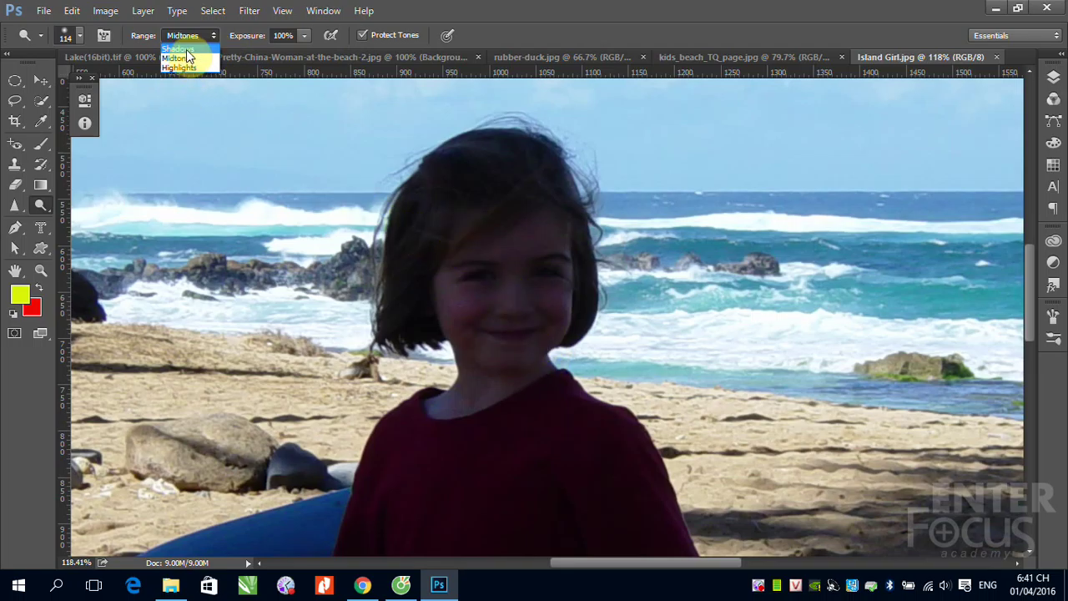
Dodge the girl's shadowed face using Shadows range with Protect Tones on
mouse_move(501, 346)
mouse_down()
mouse_move(499, 252)
mouse_move(506, 342)
mouse_move(529, 255)
mouse_move(479, 406)
mouse_move(447, 412)
mouse_move(479, 312)
mouse_move(525, 236)
mouse_move(468, 475)
mouse_move(471, 524)
mouse_up()
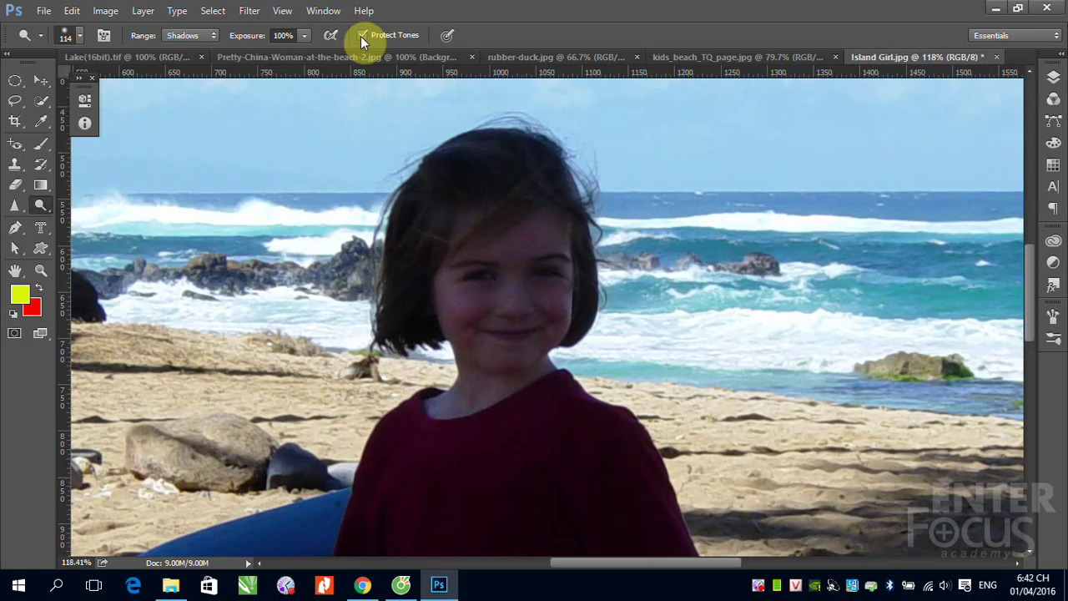
Zoom out to 50% and dodge the sand and boat with Midtones range
key(ctrl+minus)
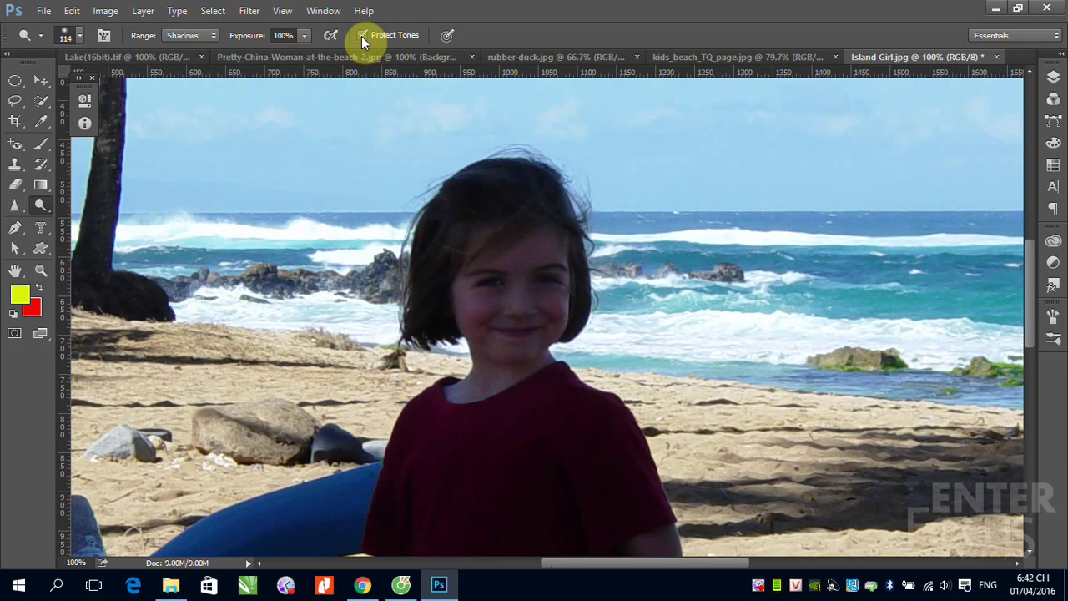
key(ctrl+minus)
key(ctrl+minus)
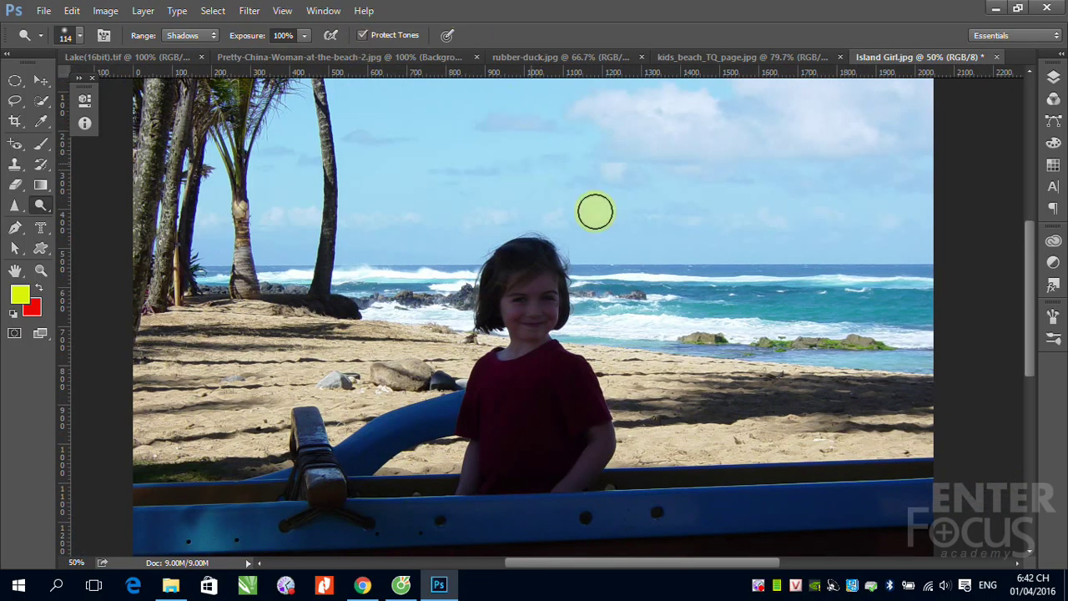
click(208, 35)
click(188, 56)
mouse_move(476, 371)
mouse_down()
mouse_move(172, 334)
mouse_move(334, 333)
mouse_move(255, 341)
mouse_move(327, 375)
mouse_move(214, 420)
mouse_move(200, 459)
mouse_move(329, 476)
mouse_move(158, 489)
mouse_move(585, 513)
mouse_up()
mouse_move(216, 531)
mouse_down()
mouse_move(737, 489)
mouse_move(560, 443)
mouse_move(382, 434)
mouse_move(864, 358)
mouse_move(680, 417)
mouse_move(656, 317)
mouse_move(565, 248)
mouse_move(939, 146)
mouse_move(215, 162)
mouse_move(577, 67)
mouse_move(258, 136)
mouse_move(807, 163)
mouse_up()
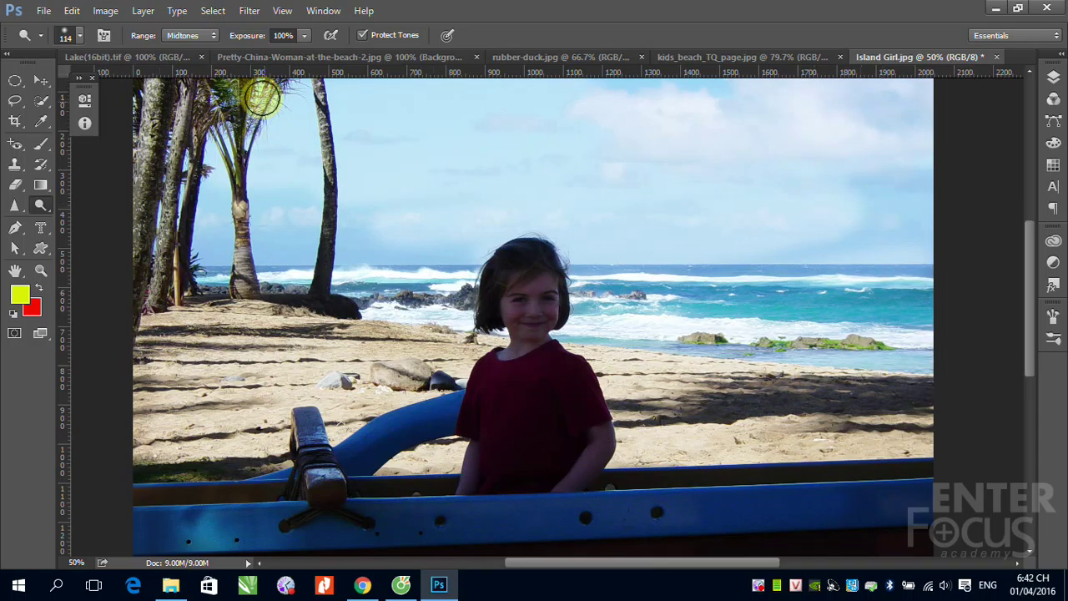
Switch the range to Shadows and dodge the palm bases and a palm trunk spot
click(216, 37)
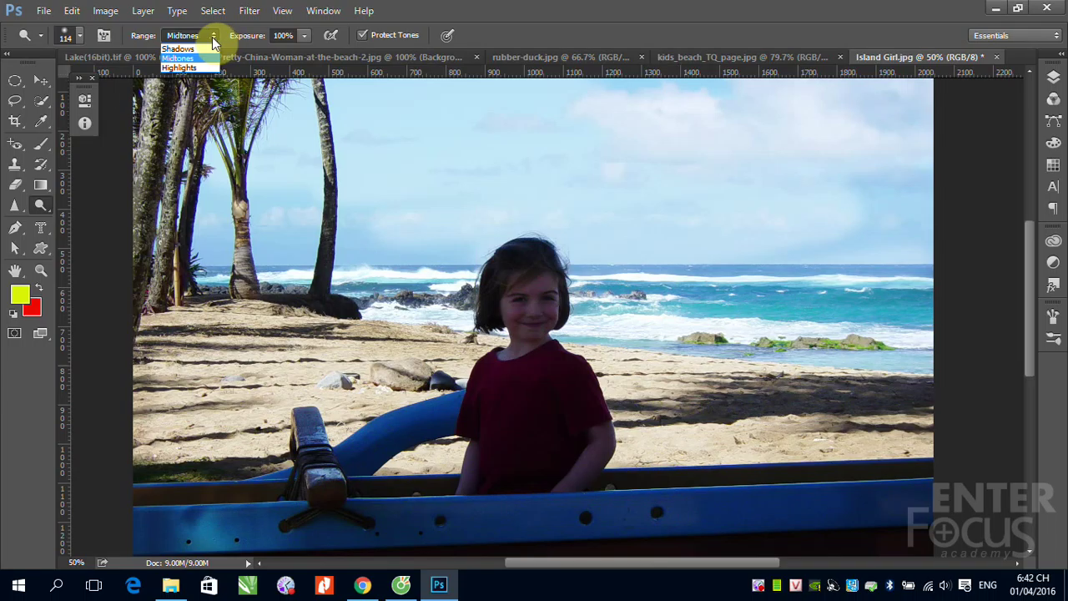
click(200, 50)
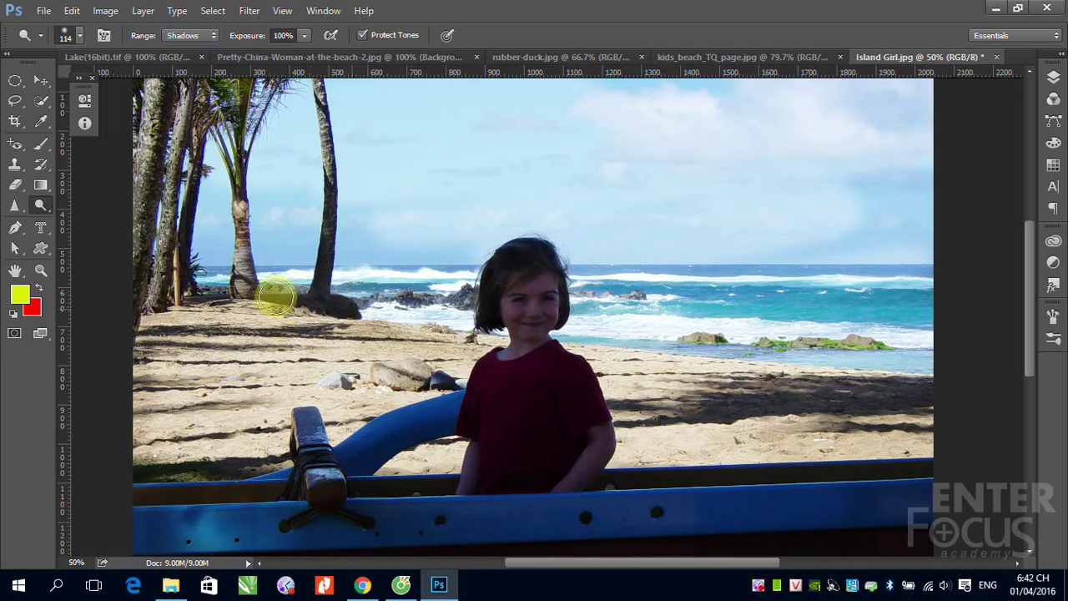
mouse_move(275, 296)
mouse_down()
mouse_move(309, 300)
mouse_move(326, 322)
mouse_up()
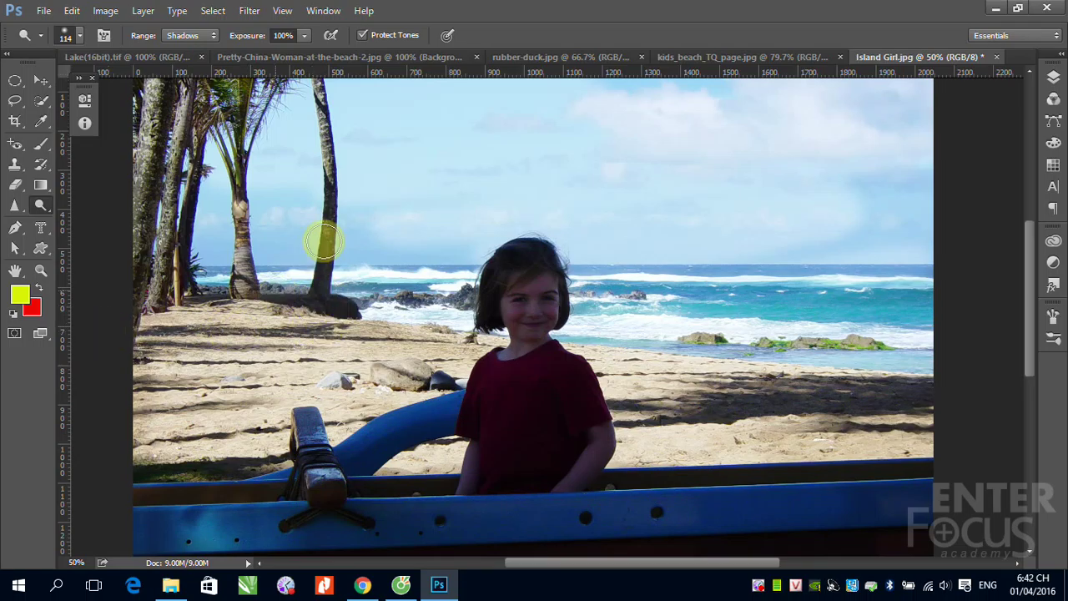
click(325, 258)
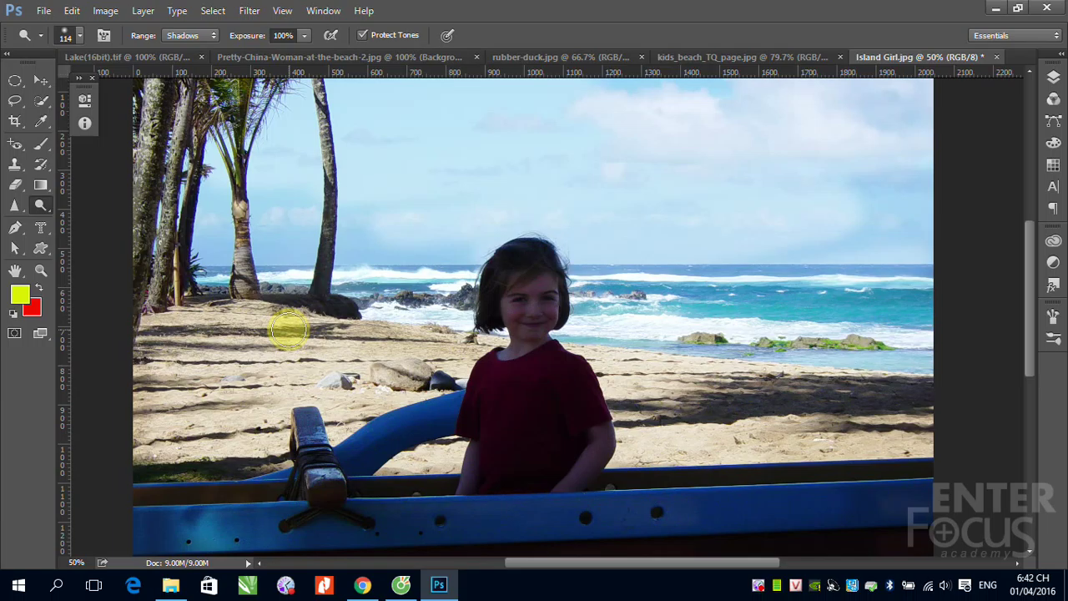
click(207, 35)
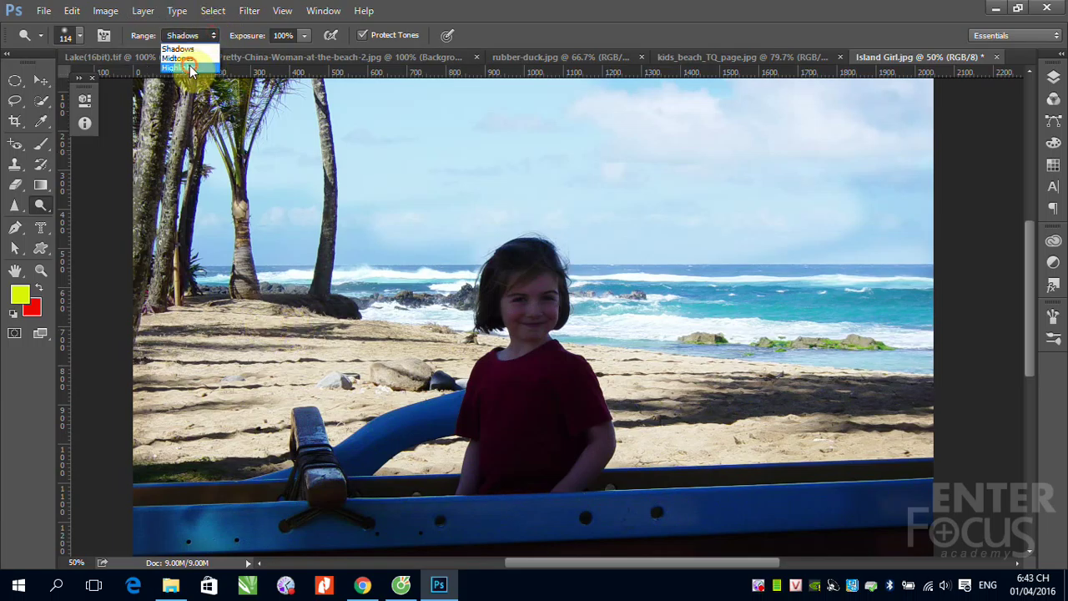
With Highlights range, dodge the water, rocks, girl's face, left palms and left-edge sand
click(191, 68)
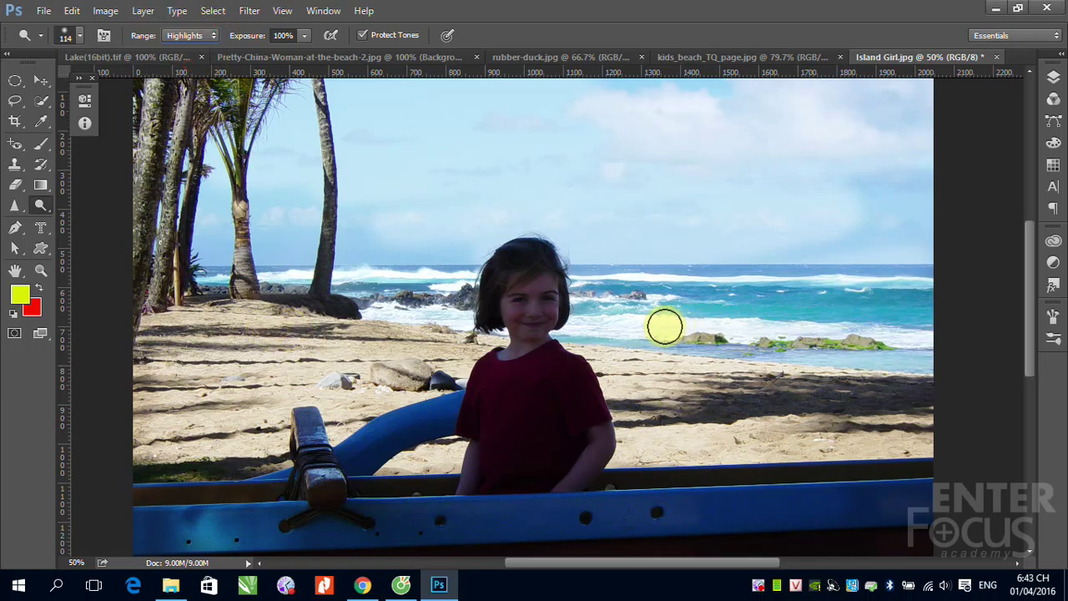
mouse_move(664, 326)
mouse_down()
mouse_move(761, 322)
mouse_move(707, 334)
mouse_move(627, 320)
mouse_move(866, 322)
mouse_move(623, 289)
mouse_move(889, 231)
mouse_move(635, 183)
mouse_move(615, 129)
mouse_move(928, 91)
mouse_move(869, 179)
mouse_move(878, 270)
mouse_move(916, 346)
mouse_up()
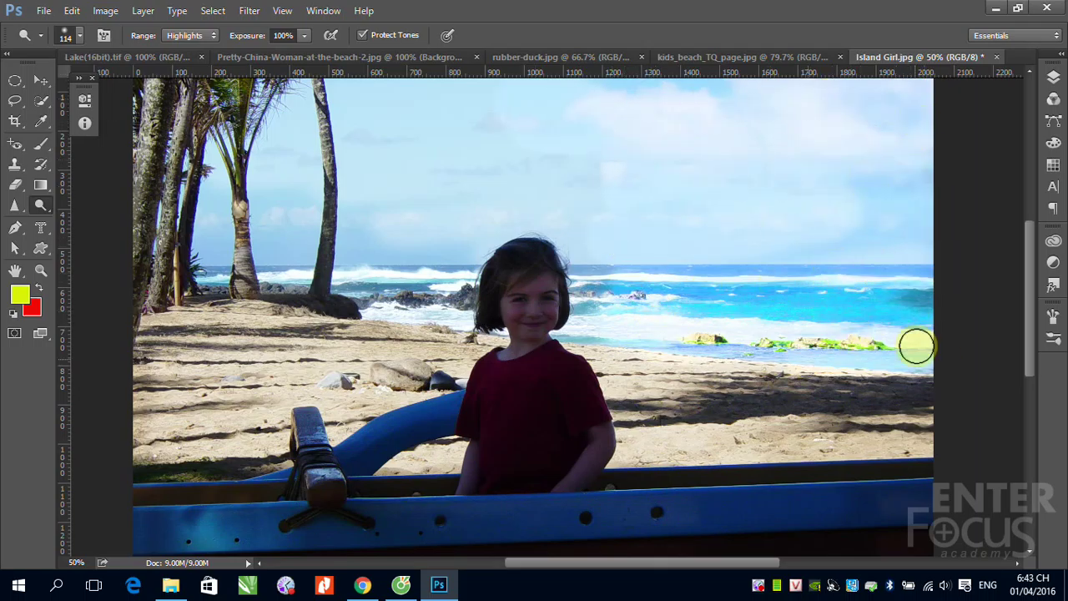
mouse_move(539, 262)
mouse_down()
mouse_move(566, 298)
mouse_move(534, 322)
mouse_move(292, 305)
mouse_move(195, 351)
mouse_move(563, 420)
mouse_move(654, 458)
mouse_move(692, 504)
mouse_move(909, 539)
mouse_move(895, 521)
mouse_move(720, 553)
mouse_move(768, 554)
mouse_move(859, 455)
mouse_move(947, 451)
mouse_move(899, 392)
mouse_move(685, 411)
mouse_move(754, 401)
mouse_move(906, 415)
mouse_move(892, 426)
mouse_up()
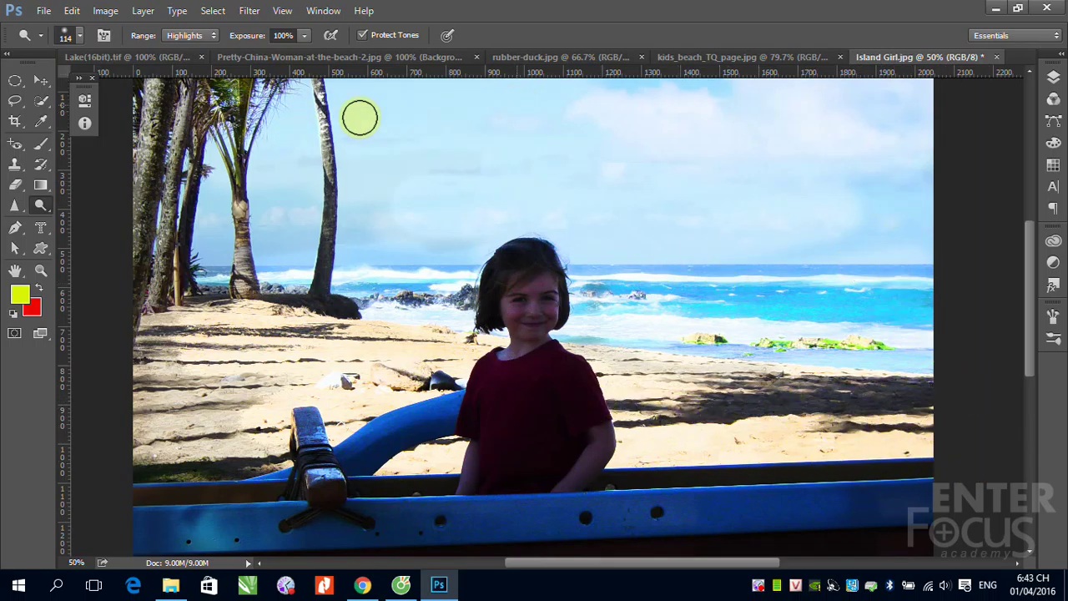
mouse_move(360, 118)
mouse_down()
mouse_move(363, 176)
mouse_move(267, 272)
mouse_up()
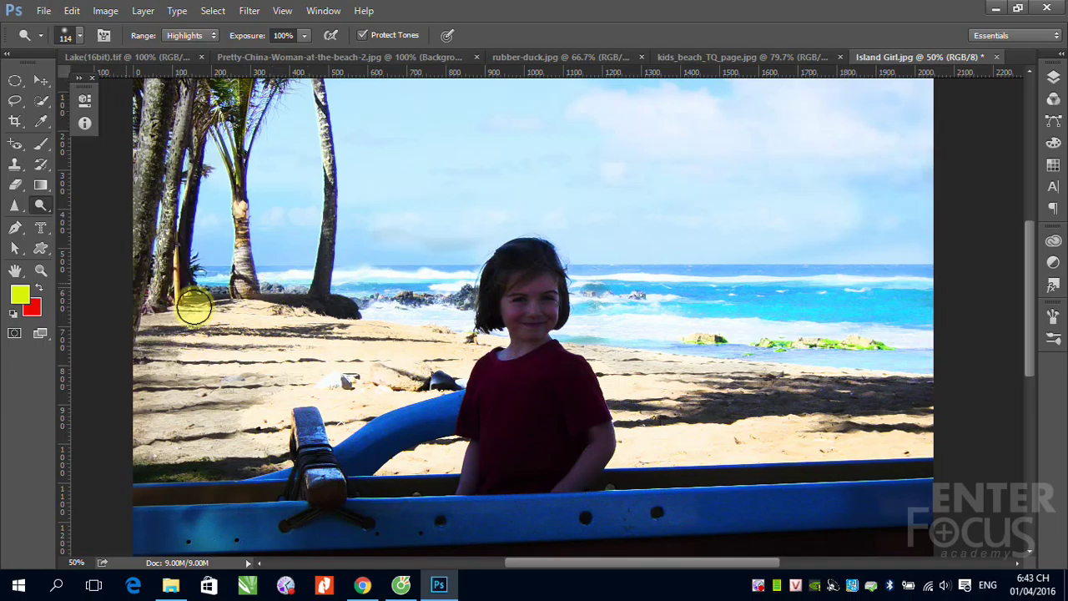
mouse_move(194, 309)
mouse_down()
mouse_move(179, 362)
mouse_move(143, 375)
mouse_up()
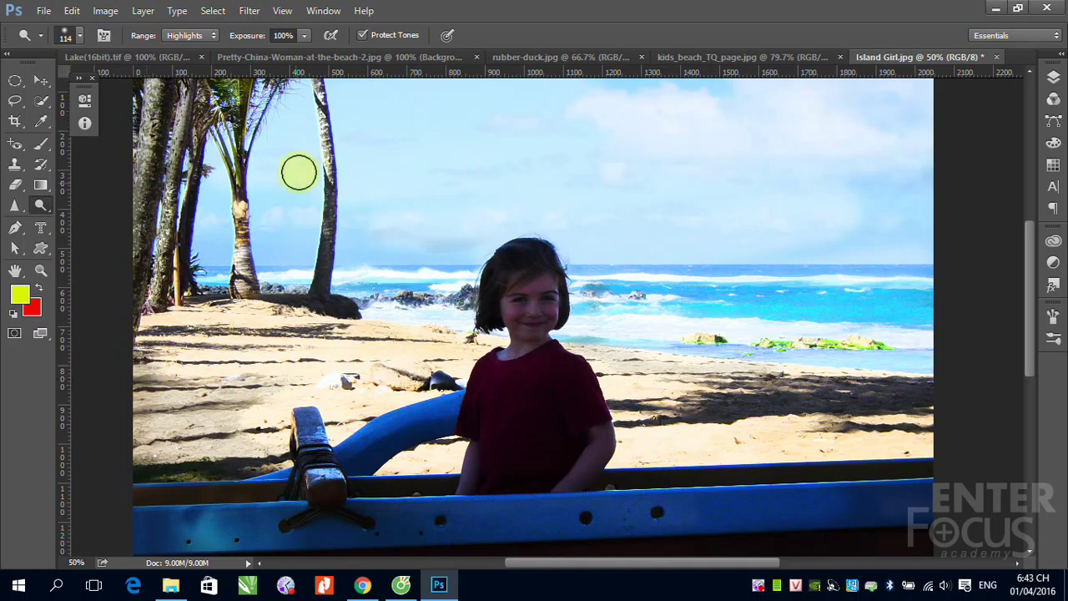
Dodge the right-side shaded sand nearly white with Protect Tones temporarily turned off
click(363, 35)
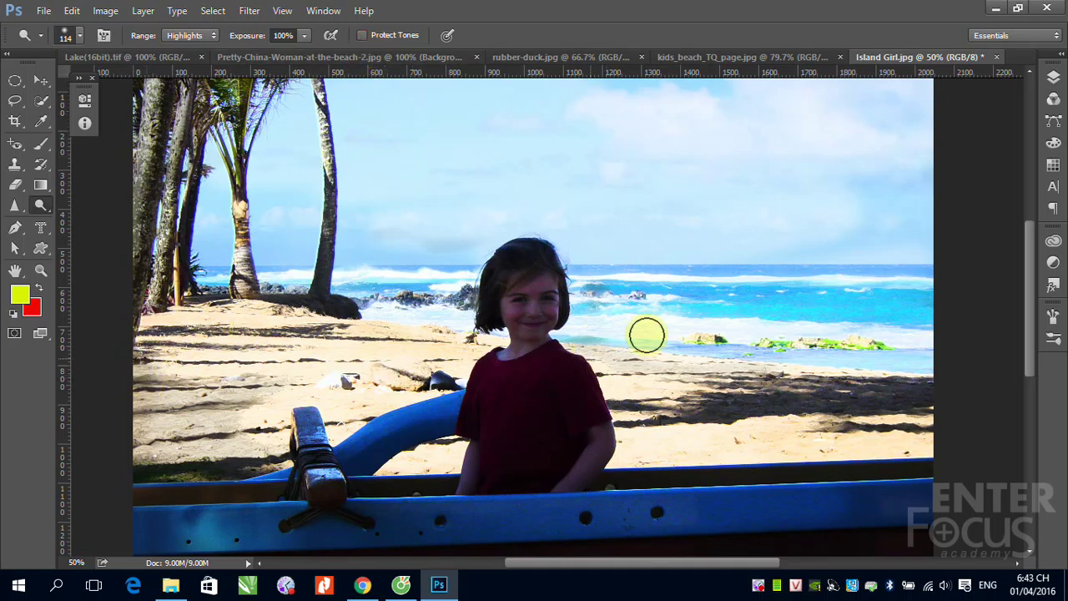
mouse_move(780, 367)
mouse_down()
mouse_move(823, 394)
mouse_move(892, 394)
mouse_move(847, 391)
mouse_move(859, 370)
mouse_move(887, 389)
mouse_move(859, 401)
mouse_move(895, 411)
mouse_move(718, 396)
mouse_move(790, 389)
mouse_move(757, 394)
mouse_move(808, 399)
mouse_up()
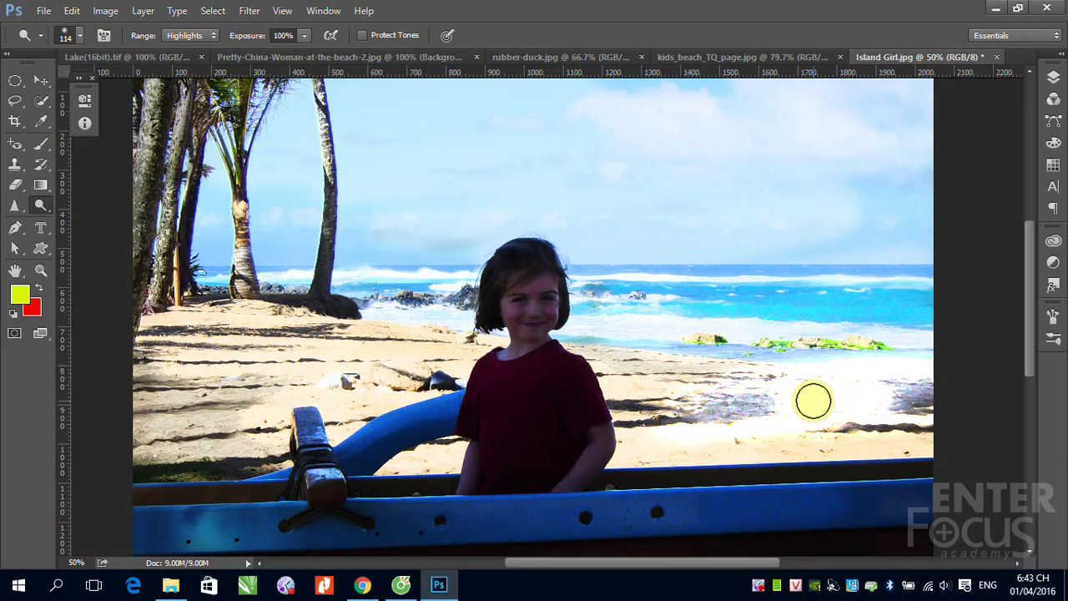
click(361, 35)
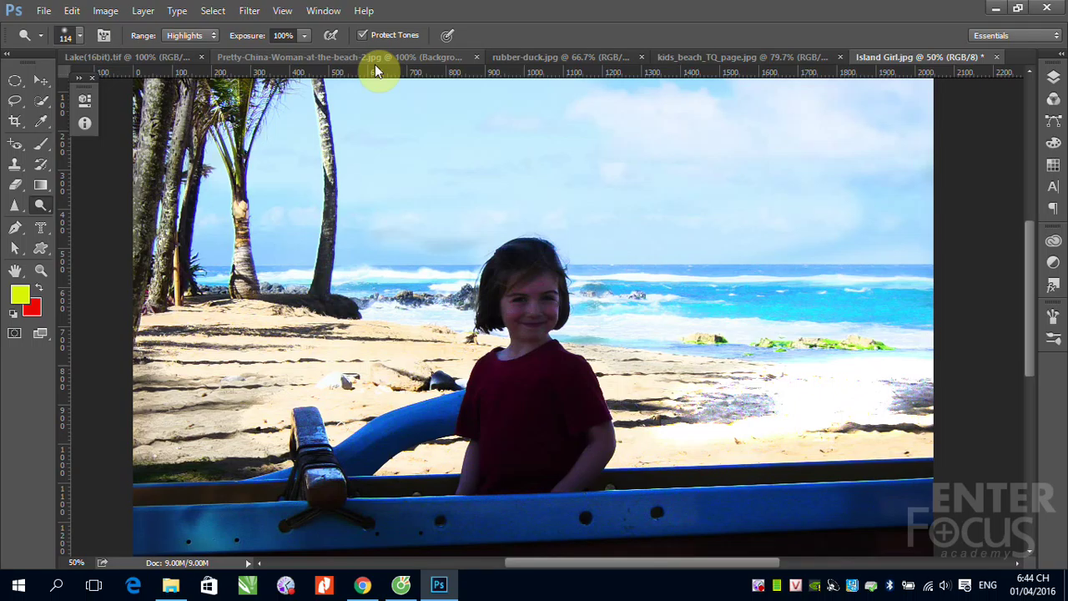
Choose the Burn tool from the toning tools flyout
click(41, 206)
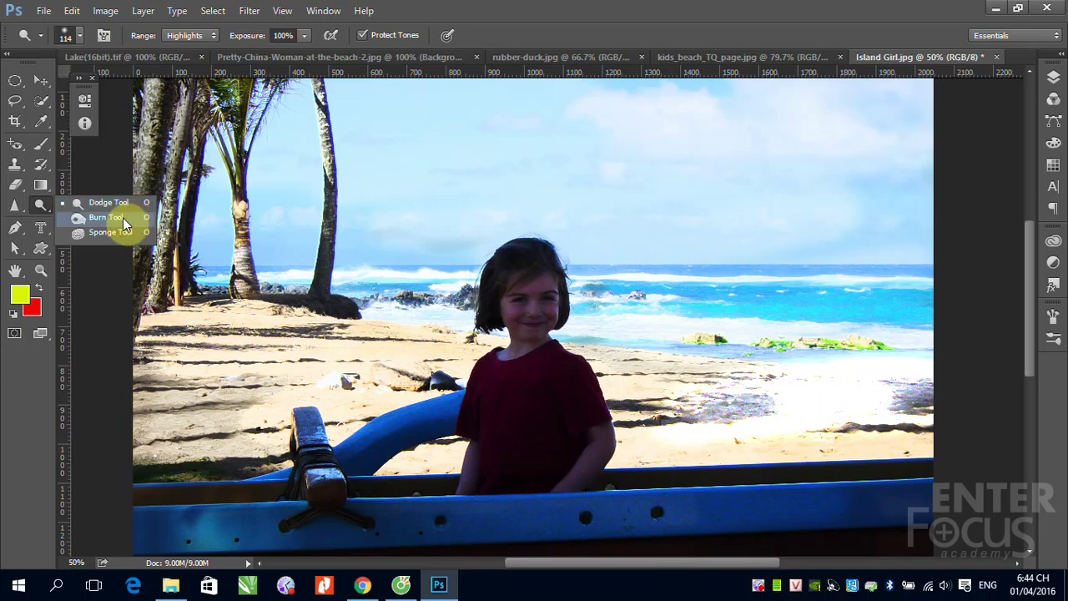
click(122, 218)
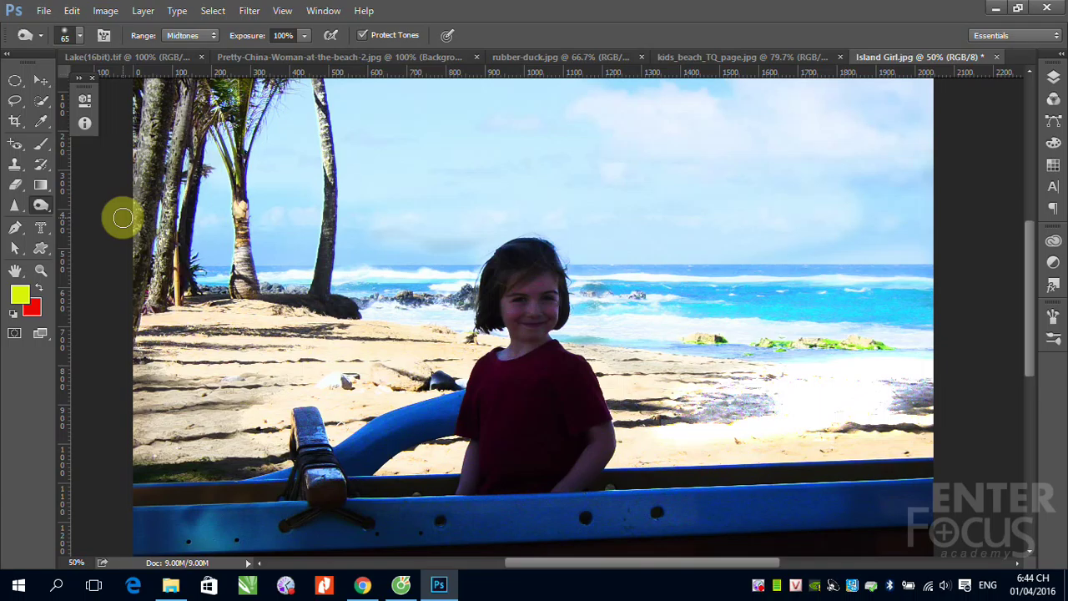
Revert Island Girl.jpg to its original state, keeping the range on Midtones
key(F12)
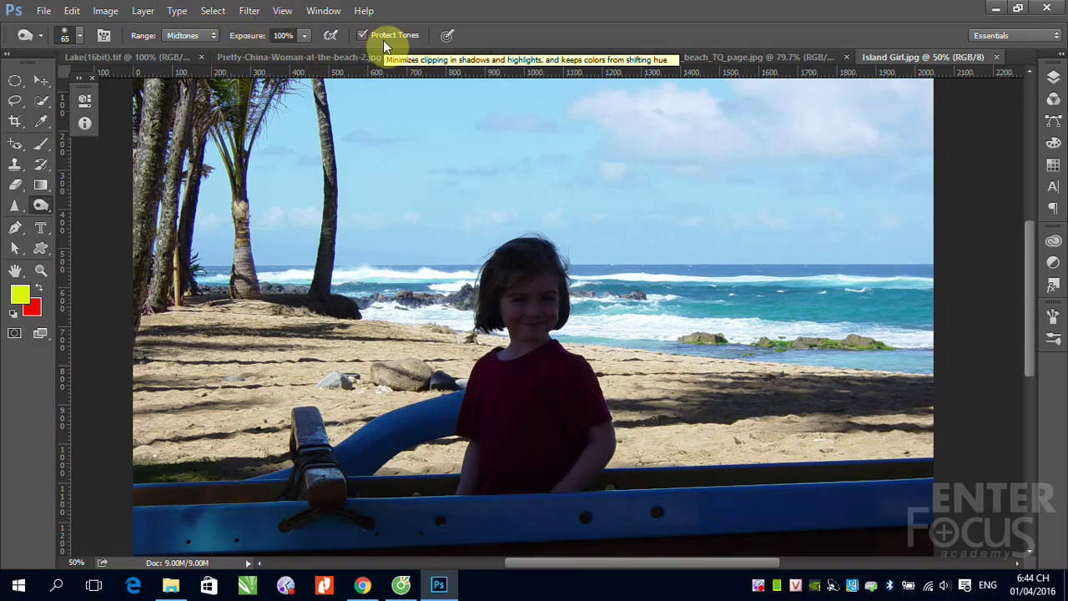
click(215, 36)
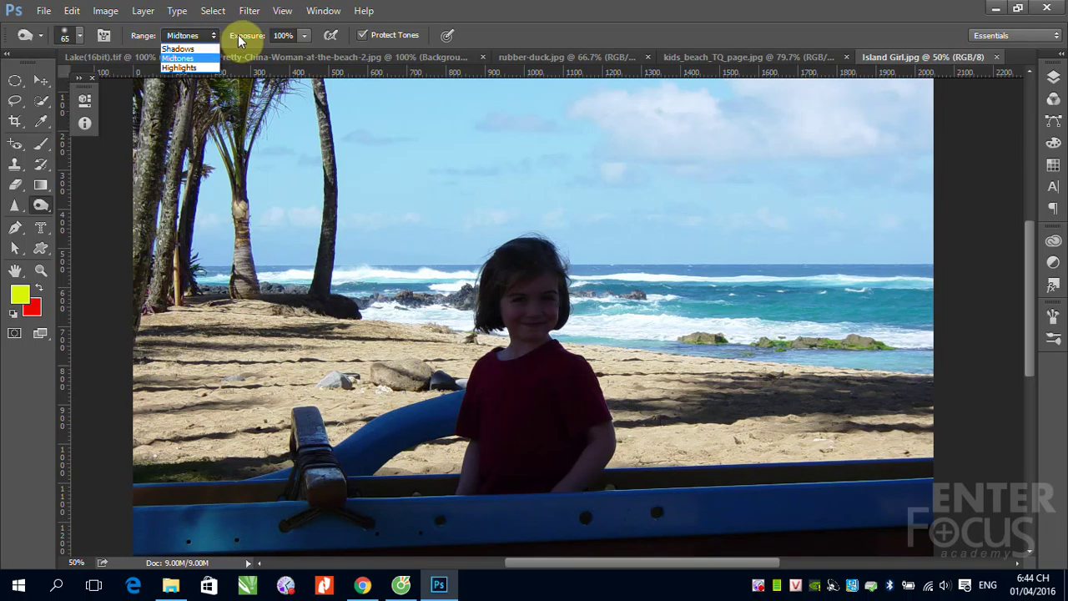
click(246, 36)
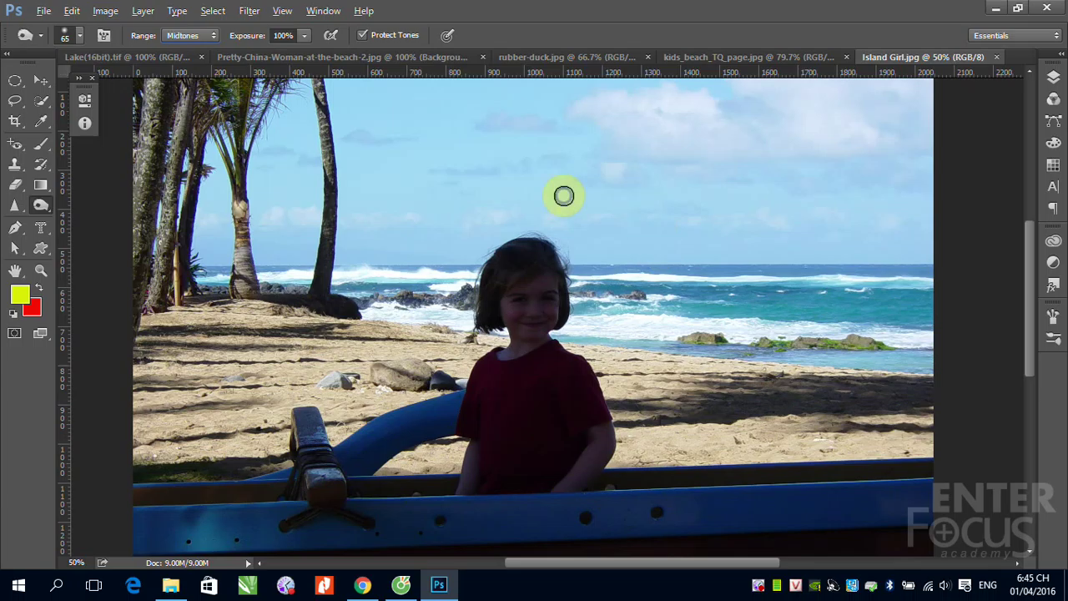
Enlarge the Burn brush to 341 px and burn the sky, clouds and sea midtones darker
mouse_move(565, 195)
mouse_down()
mouse_move(630, 213)
mouse_move(615, 205)
mouse_up()
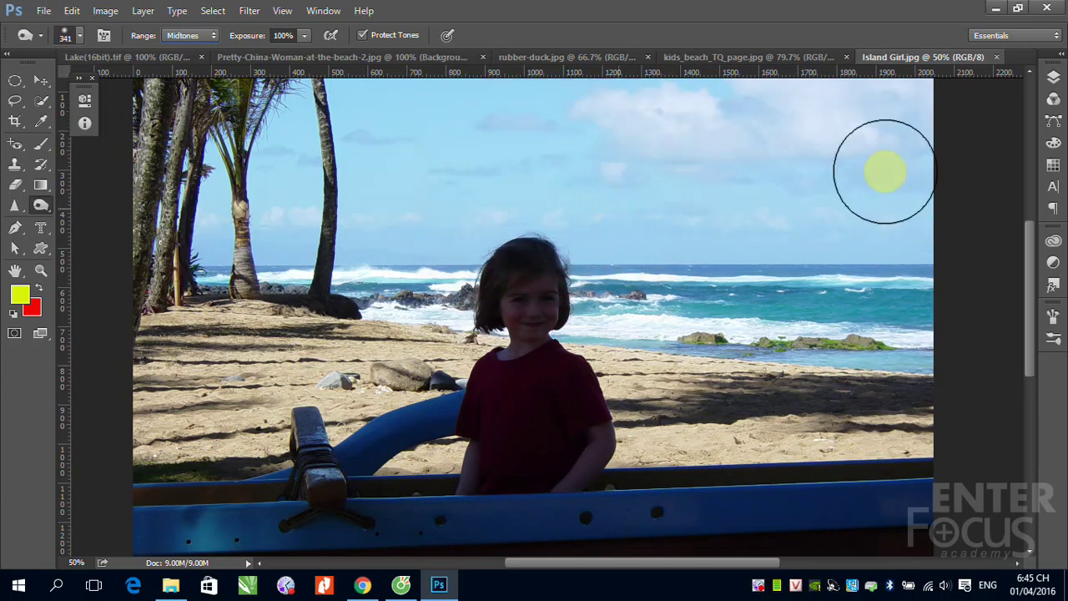
mouse_move(632, 150)
mouse_down()
mouse_move(782, 143)
mouse_move(579, 136)
mouse_move(676, 131)
mouse_move(840, 148)
mouse_move(859, 222)
mouse_up()
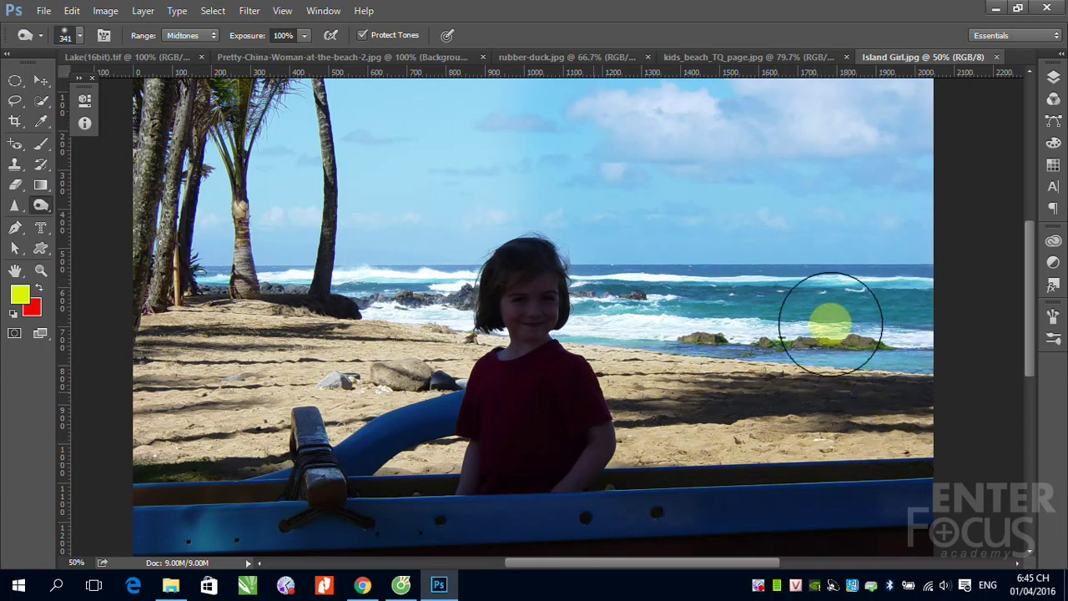
drag(602, 88, 743, 131)
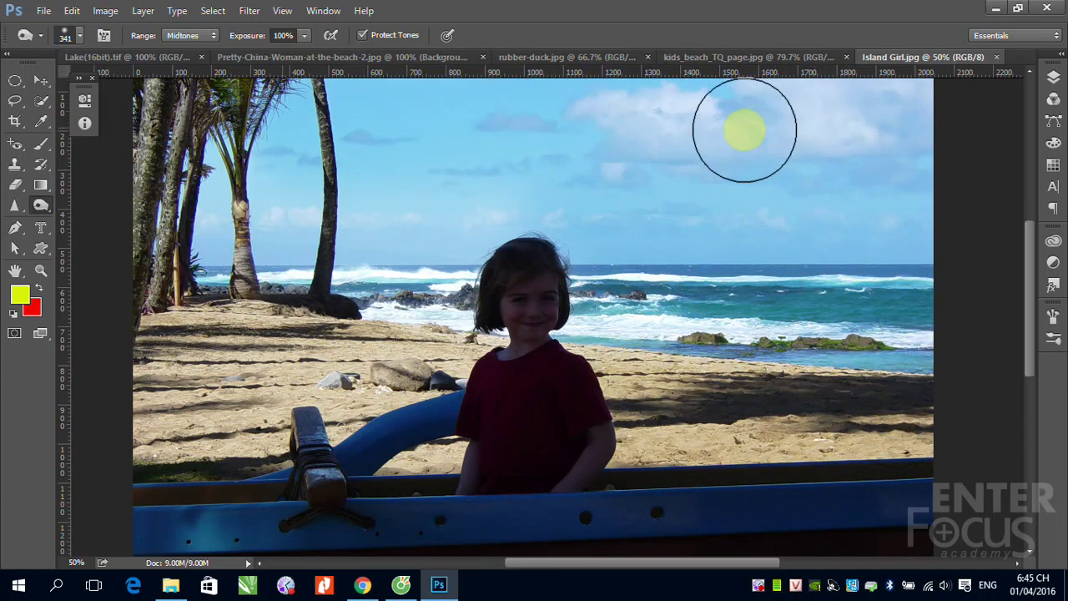
Switch Burn Range to Shadows and deepen the shaded sand on the right and lower right
click(213, 38)
click(203, 48)
mouse_move(725, 395)
mouse_down()
mouse_move(663, 400)
mouse_move(771, 389)
mouse_move(620, 354)
mouse_up()
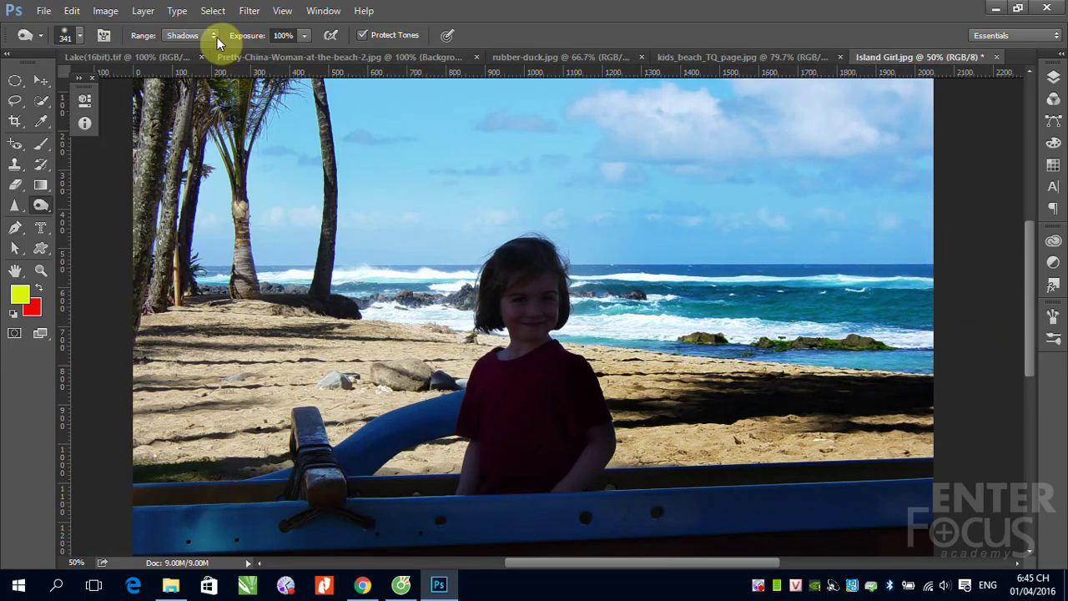
mouse_move(747, 429)
mouse_down()
mouse_move(822, 466)
mouse_move(808, 551)
mouse_up()
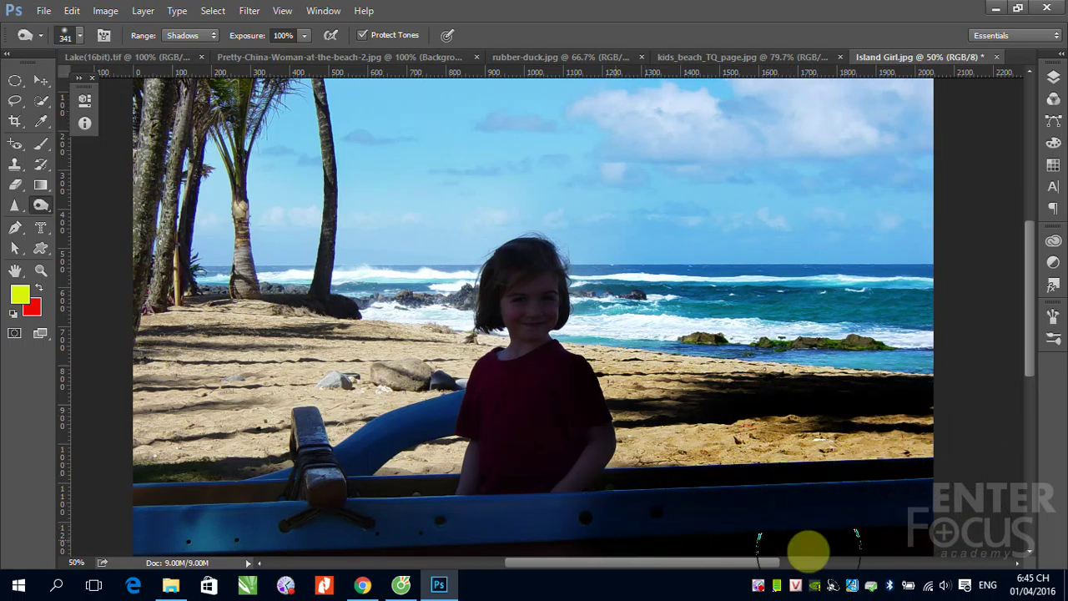
Burn on the Highlights range to tone the clouds, right sky and sea grey-blue
click(201, 36)
click(188, 84)
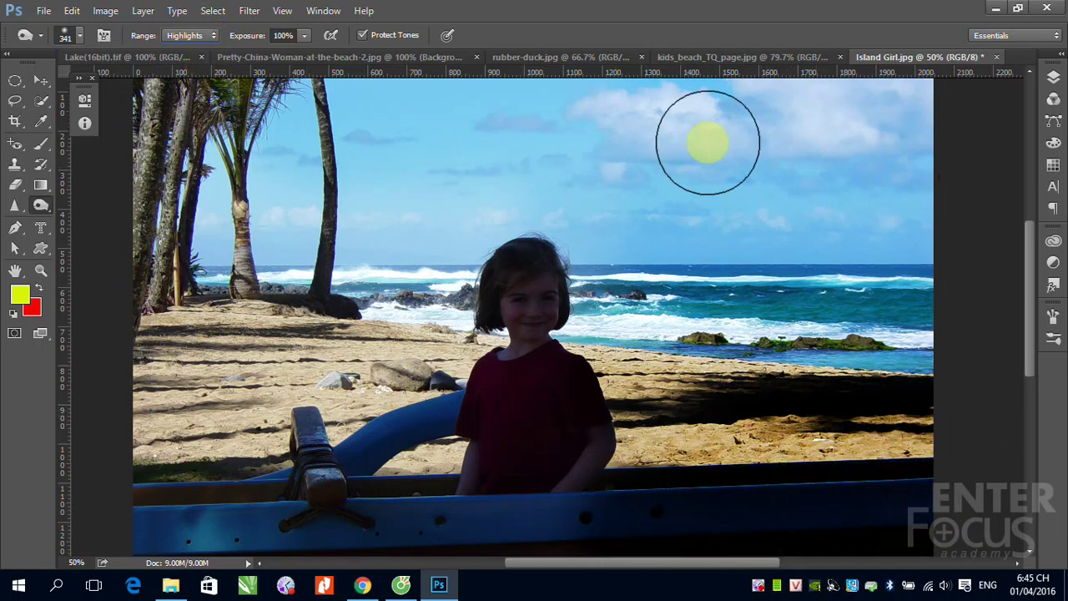
mouse_move(706, 141)
mouse_down()
mouse_move(771, 136)
mouse_move(720, 91)
mouse_up()
mouse_move(670, 199)
mouse_down()
mouse_move(907, 262)
mouse_move(677, 293)
mouse_move(801, 338)
mouse_up()
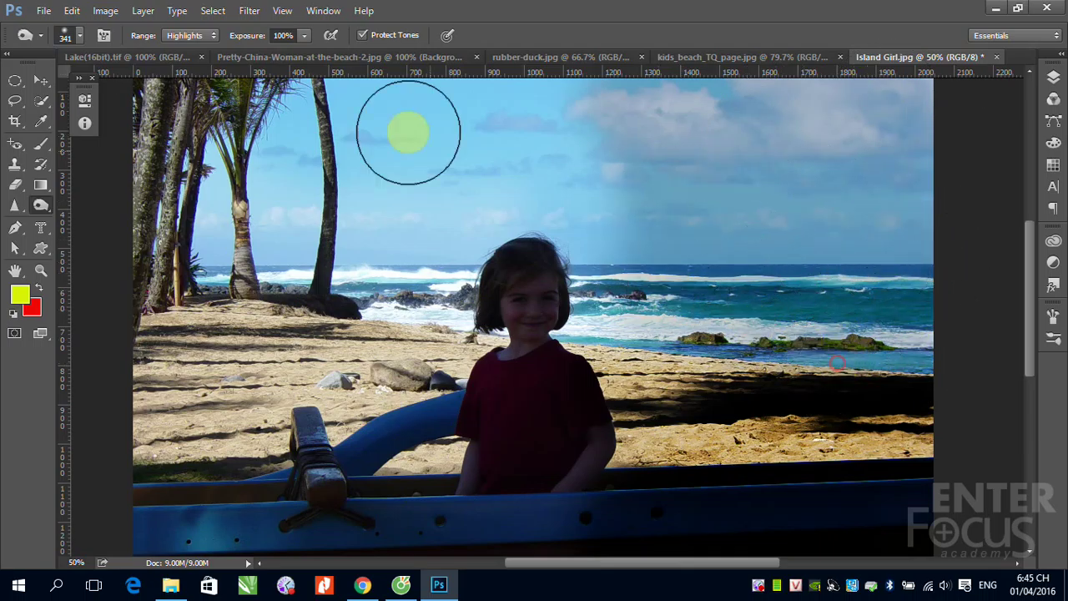
Set the Burn Range back to Midtones and turn Protect Tones off
click(208, 36)
click(194, 61)
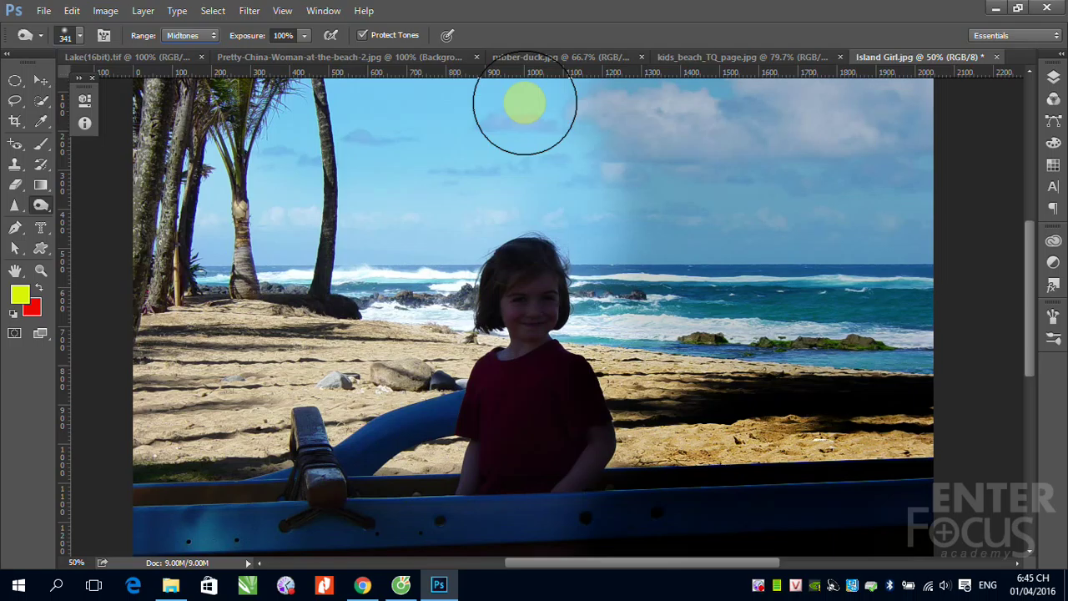
click(362, 35)
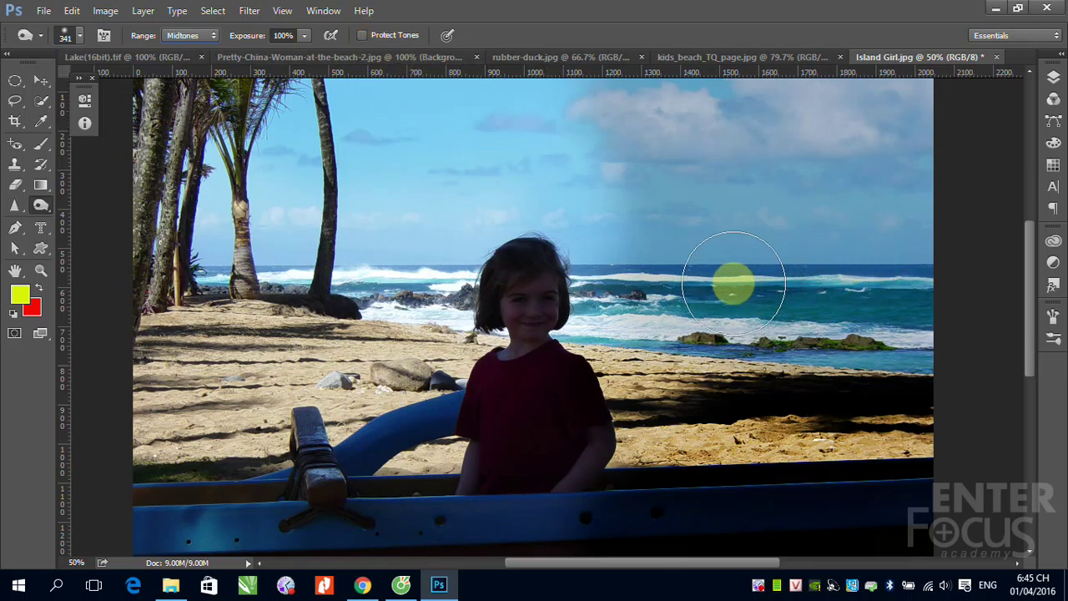
Burn across the sea on the right side, darkening it almost to black
mouse_move(732, 284)
mouse_down()
mouse_move(876, 293)
mouse_move(931, 277)
mouse_move(777, 339)
mouse_move(763, 317)
mouse_move(925, 351)
mouse_move(904, 343)
mouse_move(931, 332)
mouse_up()
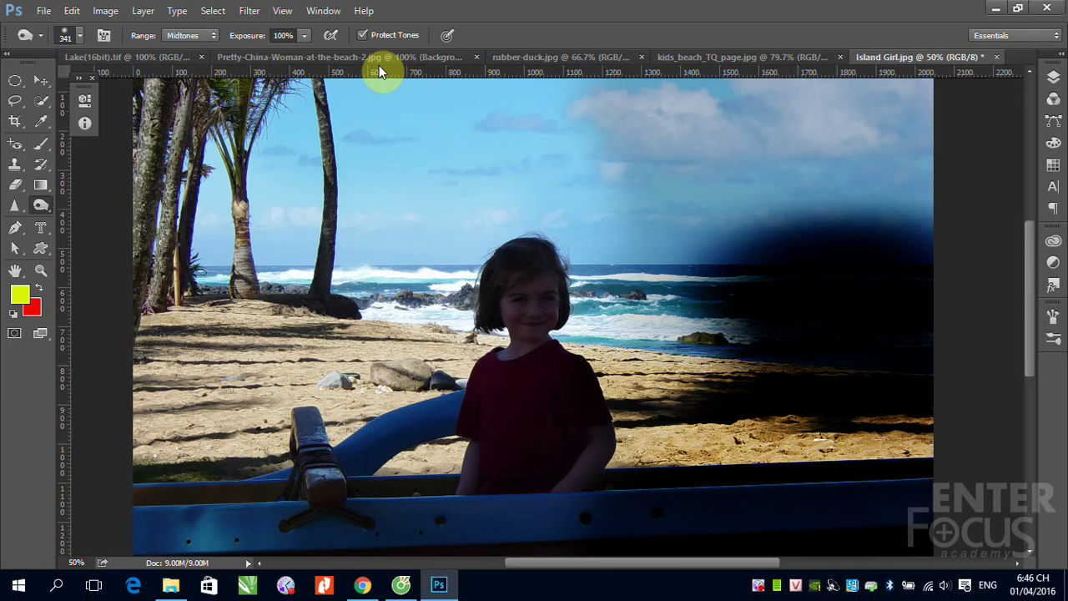
Undo the dark burn patch and swap the Burn Tool for the Sponge Tool
key(ctrl+z)
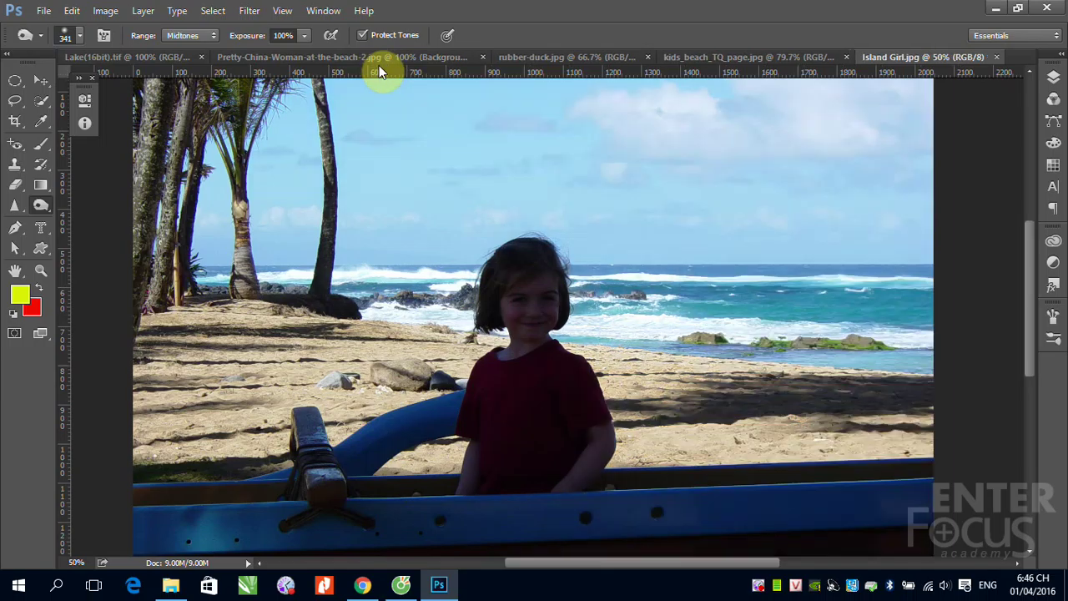
click(41, 209)
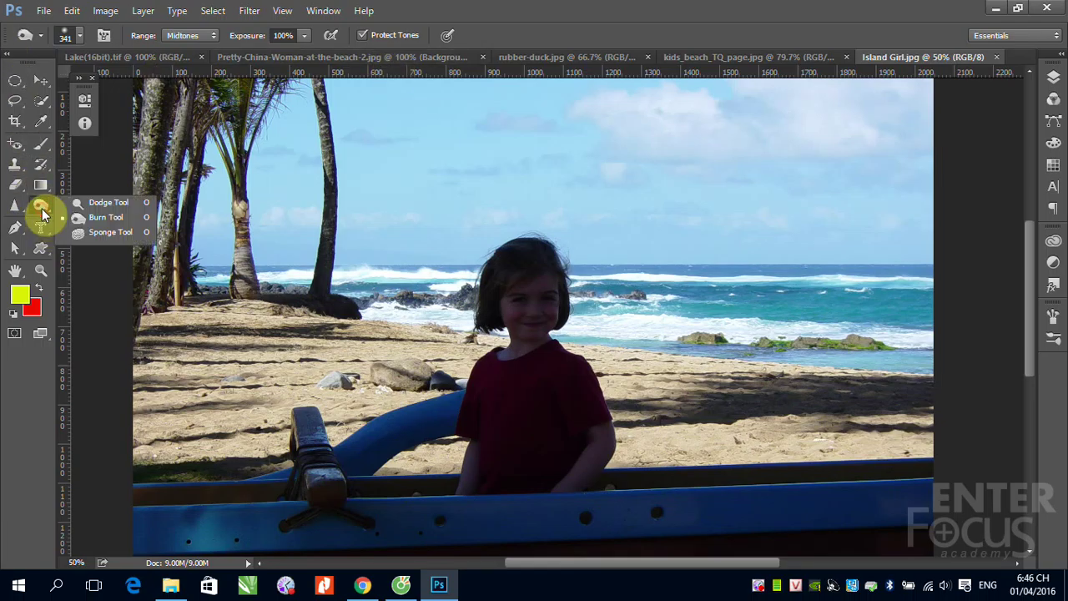
click(107, 231)
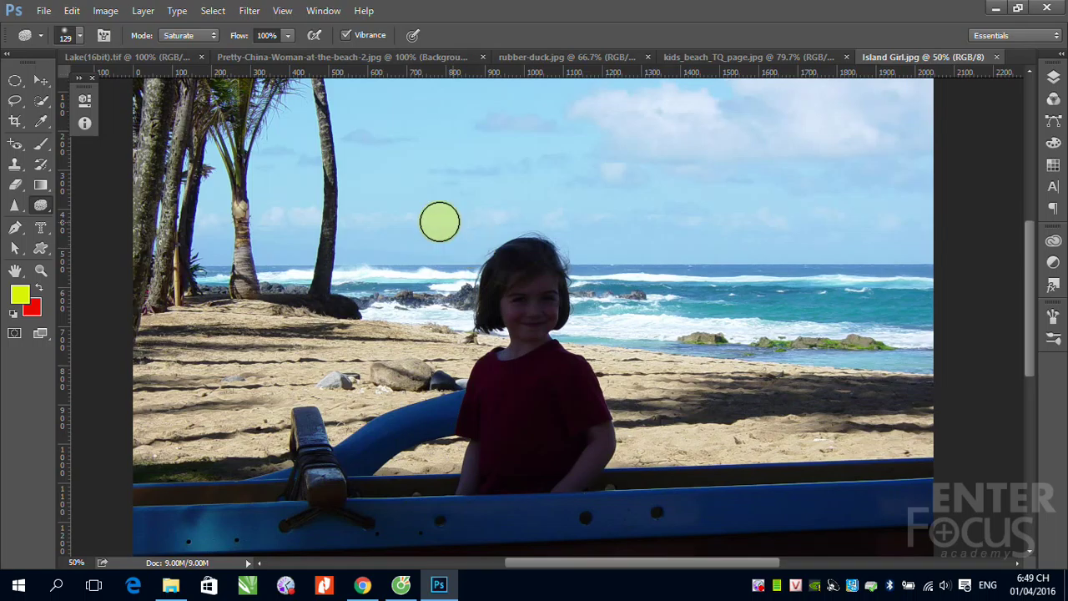
Show the Sponge Tool's Mode list with Desaturate and Saturate options
click(213, 36)
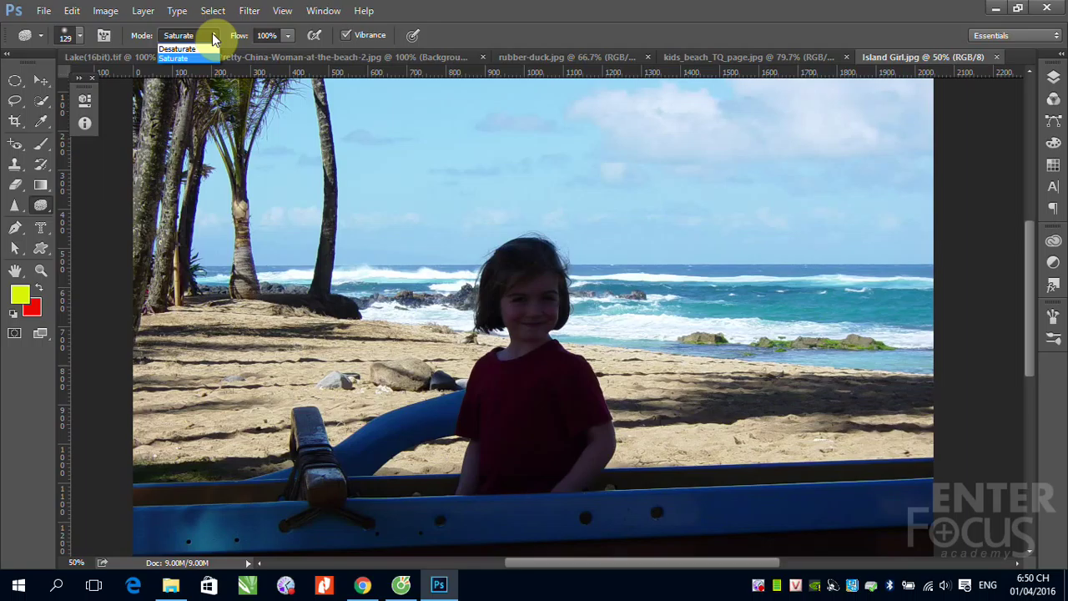
Keep the Sponge Tool Mode on Saturate for the Island Girl photo
click(214, 38)
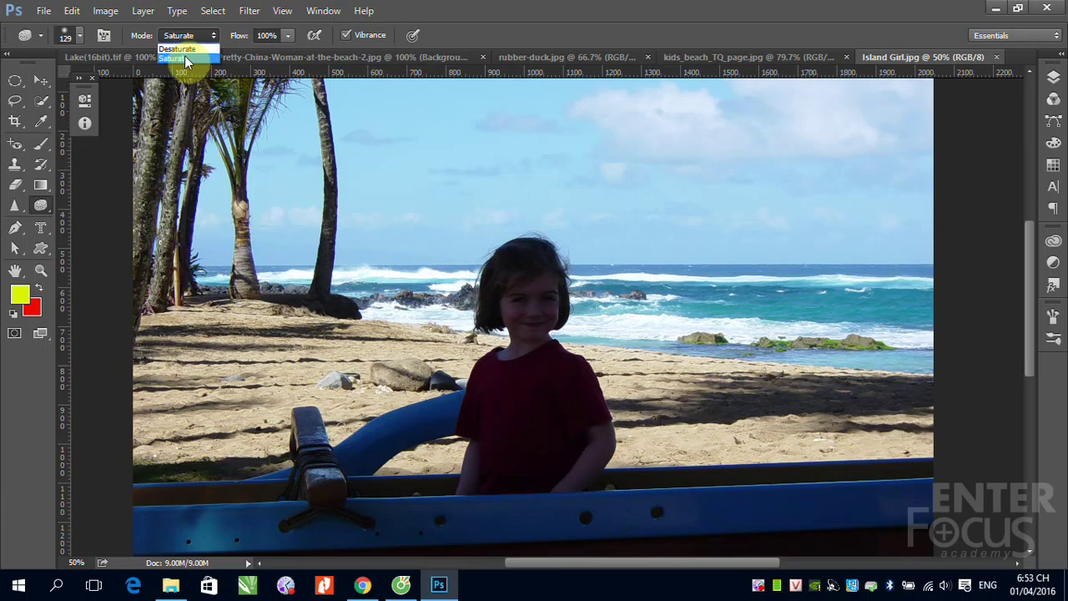
click(190, 56)
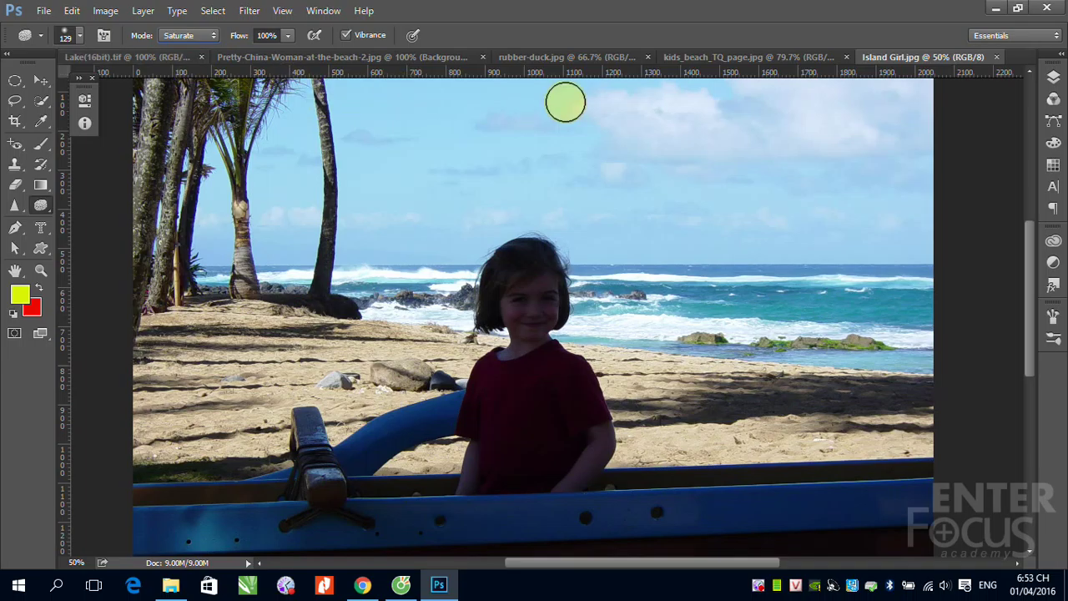
Bring up Lake(16bit).tif and confirm the Sponge Tool is still in Saturate mode
click(694, 56)
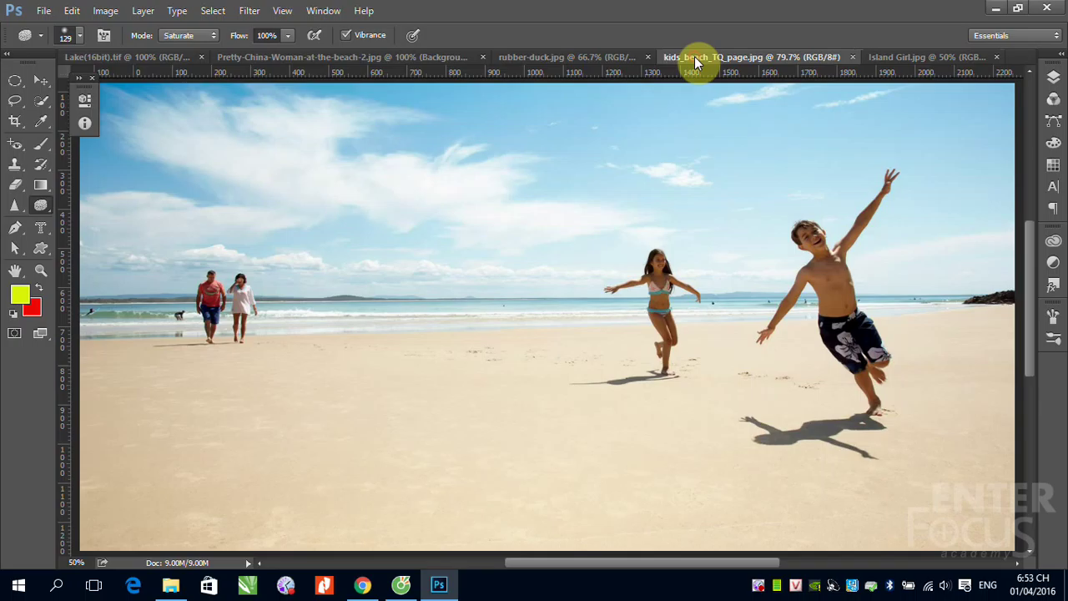
click(564, 58)
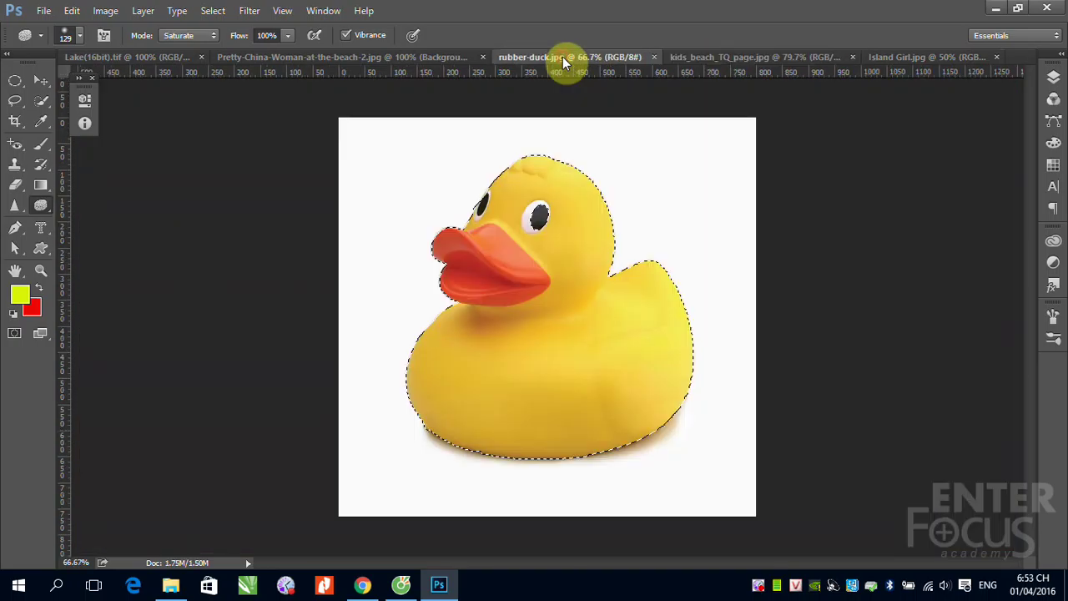
click(387, 58)
click(167, 59)
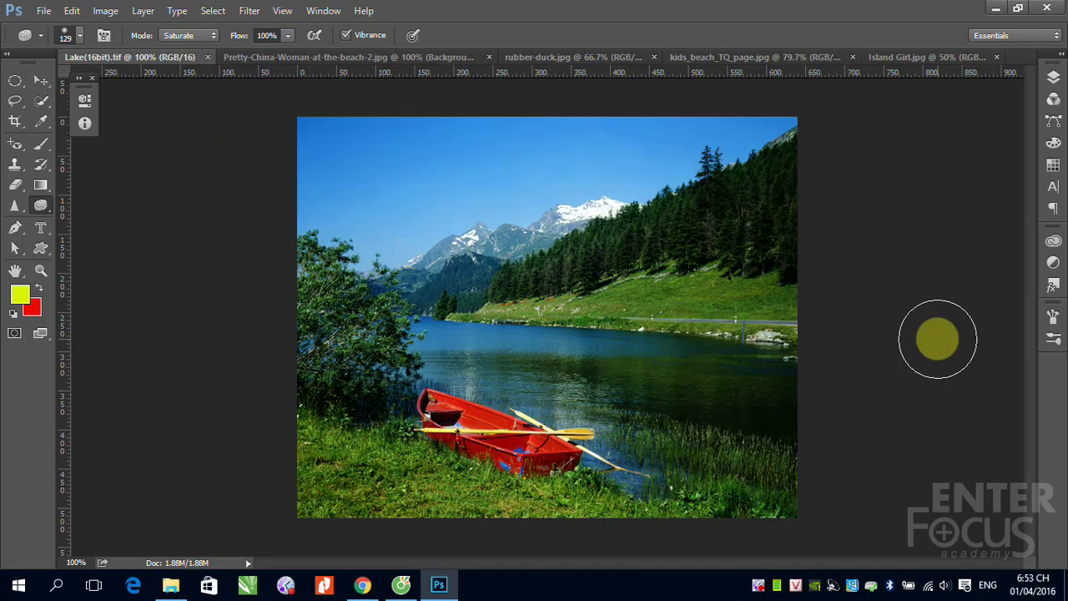
click(215, 38)
click(200, 60)
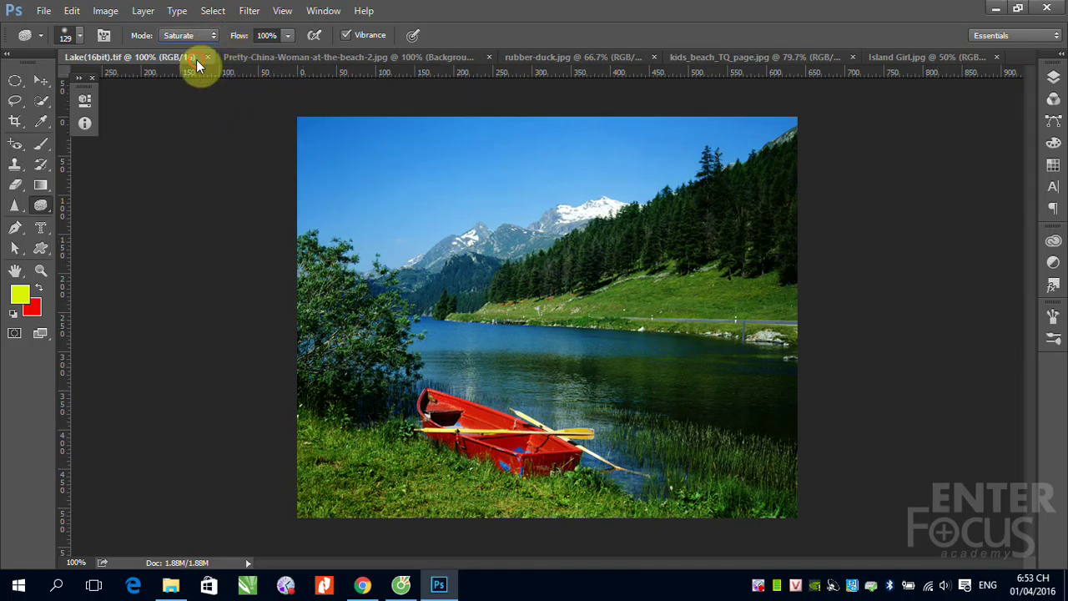
Saturate the right-hand forest, mountain, lake water, grass and sky of the Lake photo
click(602, 219)
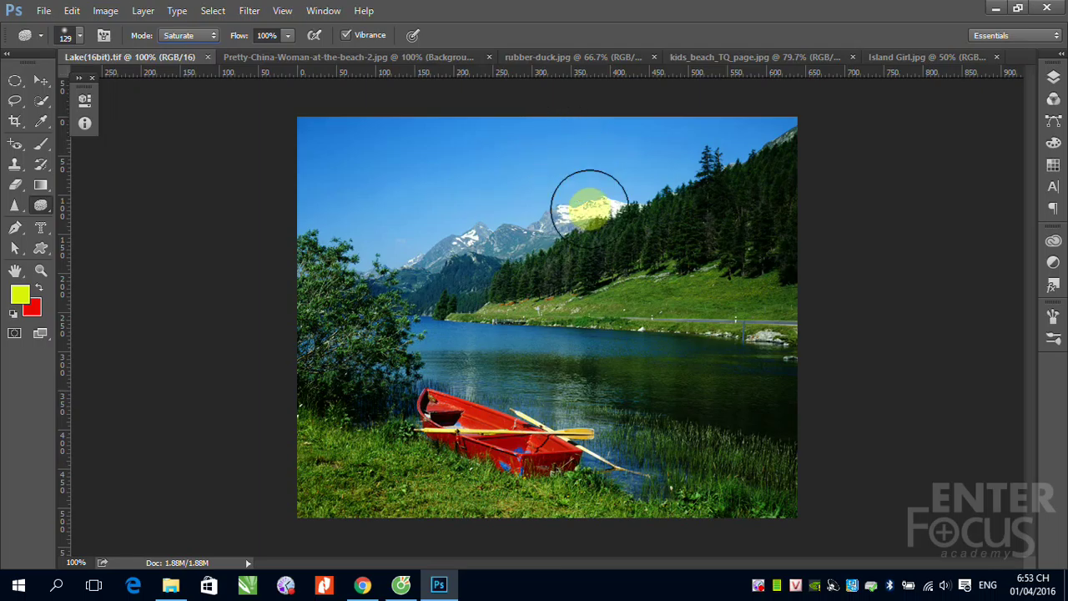
drag(577, 205, 553, 136)
click(568, 382)
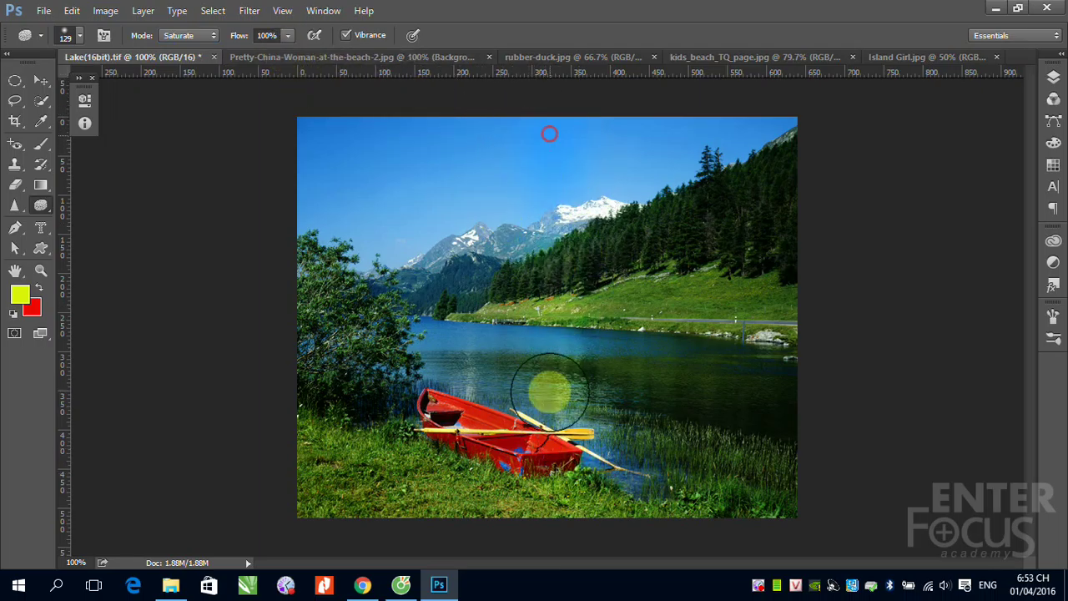
drag(549, 382, 584, 351)
drag(580, 144, 626, 464)
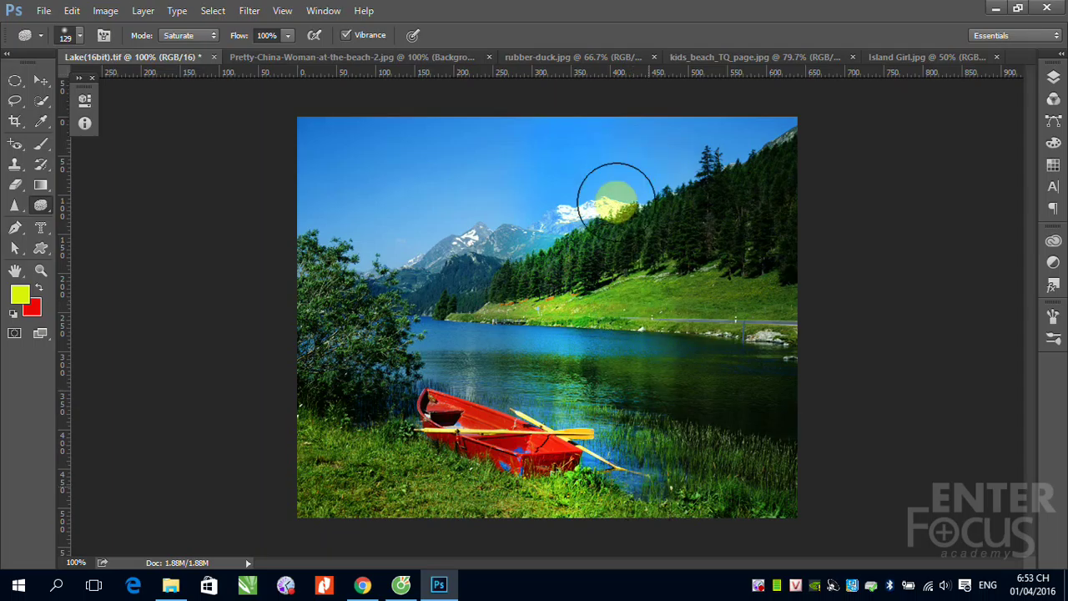
drag(626, 251, 726, 342)
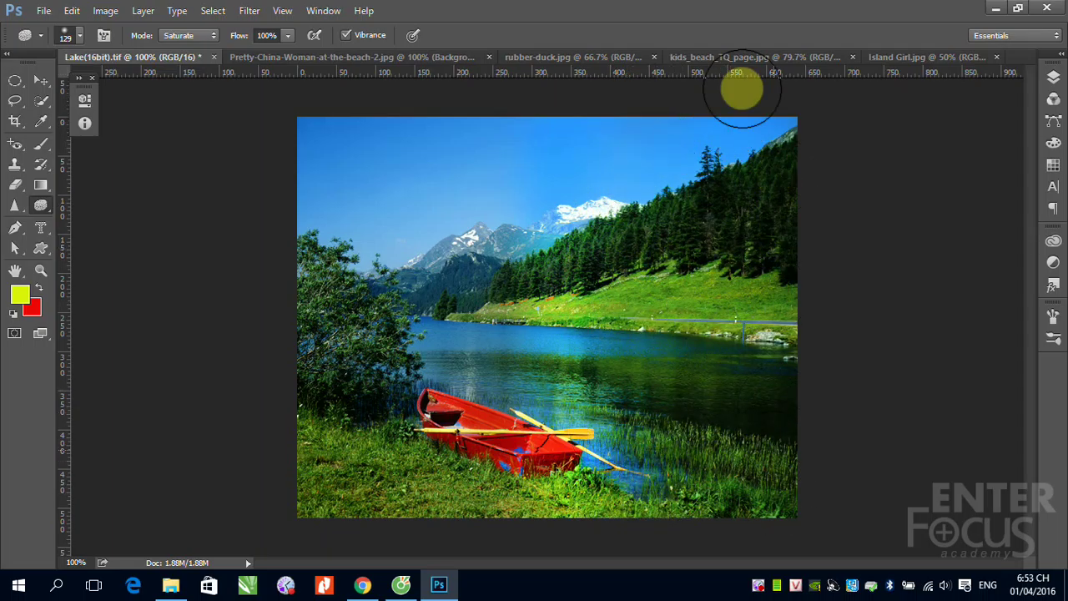
mouse_move(727, 342)
mouse_down()
mouse_move(736, 163)
mouse_move(594, 288)
mouse_move(709, 341)
mouse_move(679, 501)
mouse_move(746, 484)
mouse_move(756, 162)
mouse_move(776, 241)
mouse_move(761, 264)
mouse_move(735, 183)
mouse_move(651, 240)
mouse_move(581, 259)
mouse_move(610, 126)
mouse_move(752, 310)
mouse_move(759, 239)
mouse_move(720, 370)
mouse_move(627, 333)
mouse_move(637, 398)
mouse_move(753, 412)
mouse_move(742, 370)
mouse_move(743, 475)
mouse_up()
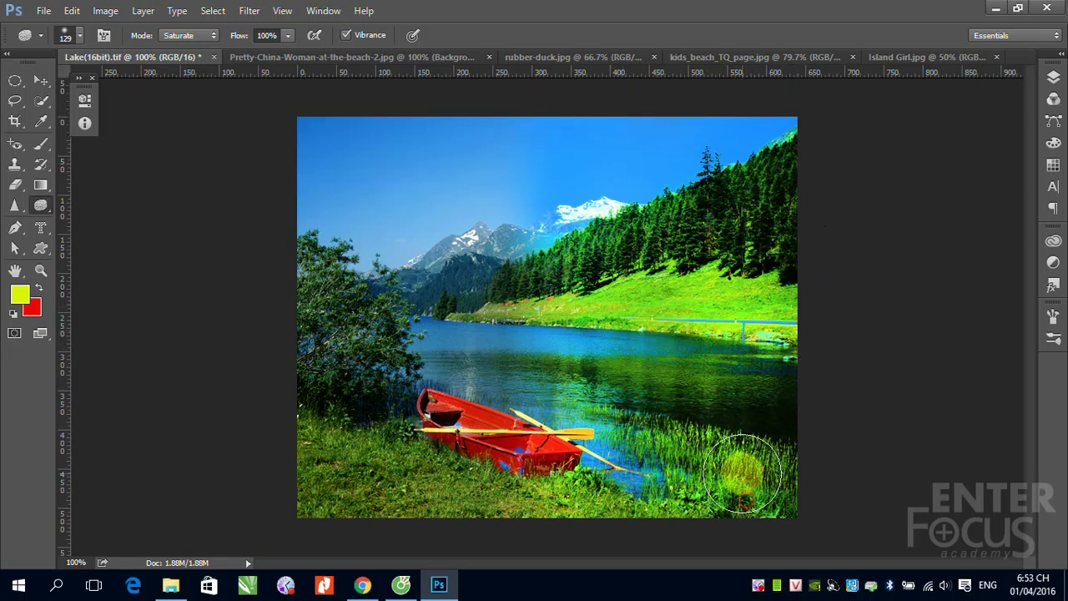
Switch the Sponge to Desaturate and grey out the left sky, trees, grass, water and boat
click(214, 39)
click(192, 49)
mouse_move(476, 223)
mouse_down()
mouse_move(481, 156)
mouse_move(477, 310)
mouse_move(441, 191)
mouse_move(376, 151)
mouse_up()
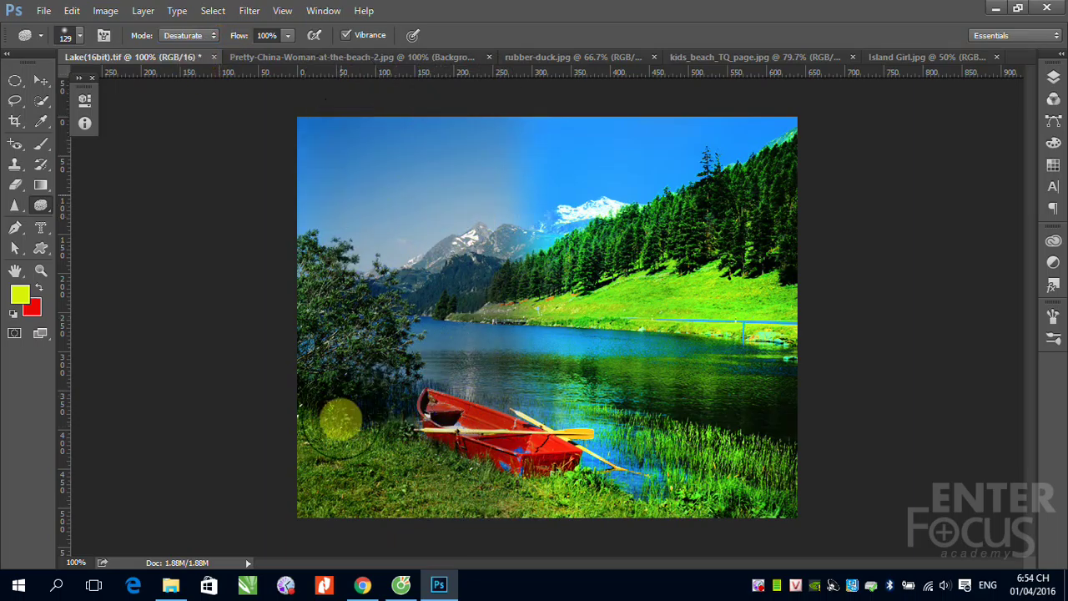
click(305, 329)
mouse_move(305, 328)
mouse_down()
mouse_move(305, 424)
mouse_move(350, 465)
mouse_move(410, 386)
mouse_move(482, 537)
mouse_up()
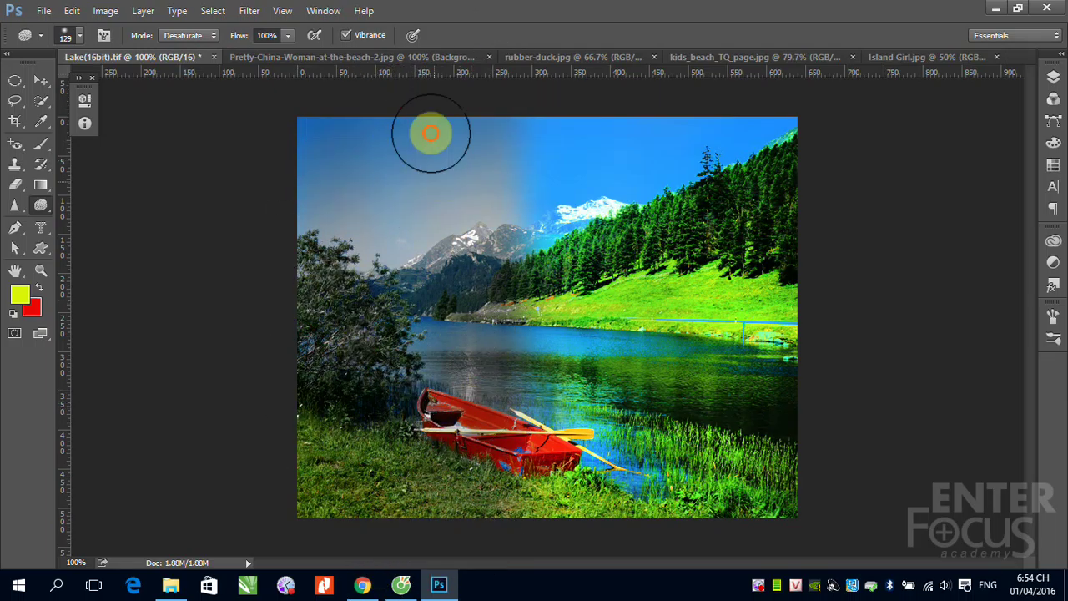
mouse_move(450, 214)
mouse_down()
mouse_move(449, 424)
mouse_move(456, 403)
mouse_move(470, 482)
mouse_move(453, 394)
mouse_move(451, 477)
mouse_move(453, 377)
mouse_move(442, 389)
mouse_move(436, 525)
mouse_move(407, 502)
mouse_move(382, 453)
mouse_move(393, 432)
mouse_move(407, 458)
mouse_up()
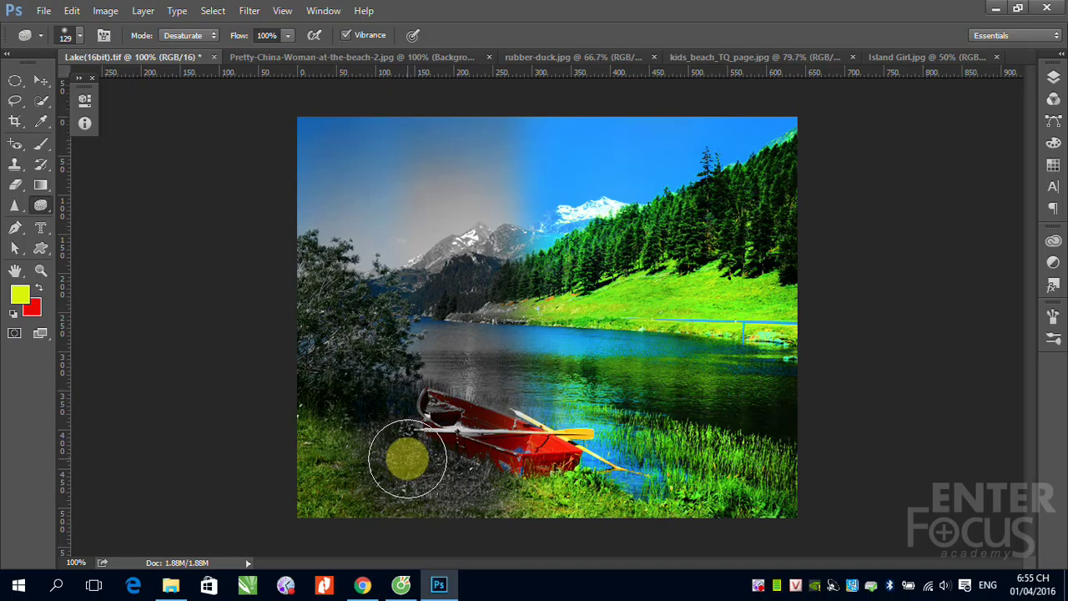
right_click(758, 585)
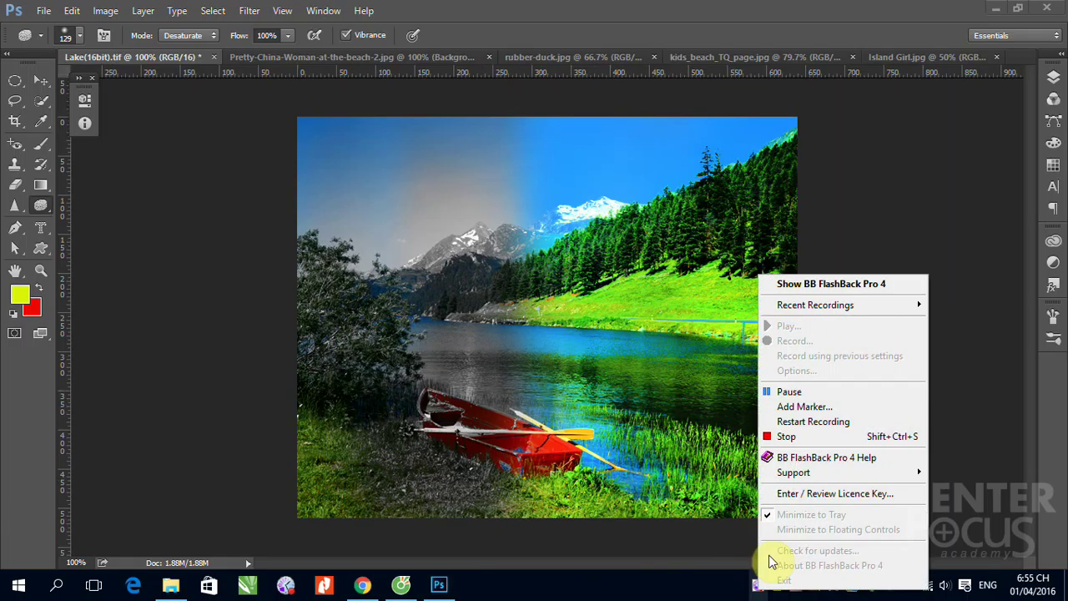